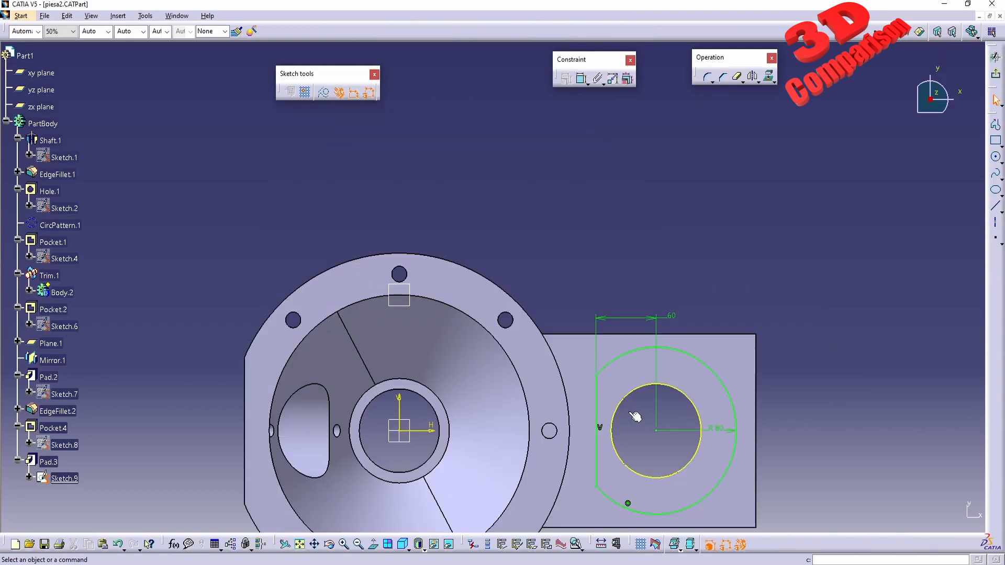
Sketch an arc centred on the profile's circle centre, running from the lower to the upper endpoint of the vertical line.
{"action": "mouse_move", "coordinate": [758, 460]}
{"action": "middle_mouse_down"}
{"action": "mouse_move", "coordinate": [518, 321]}
{"action": "mouse_move", "coordinate": [520, 275]}
{"action": "middle_mouse_up"}
{"action": "middle_click_drag", "start_coordinate": [433, 253], "coordinate": [504, 296]}
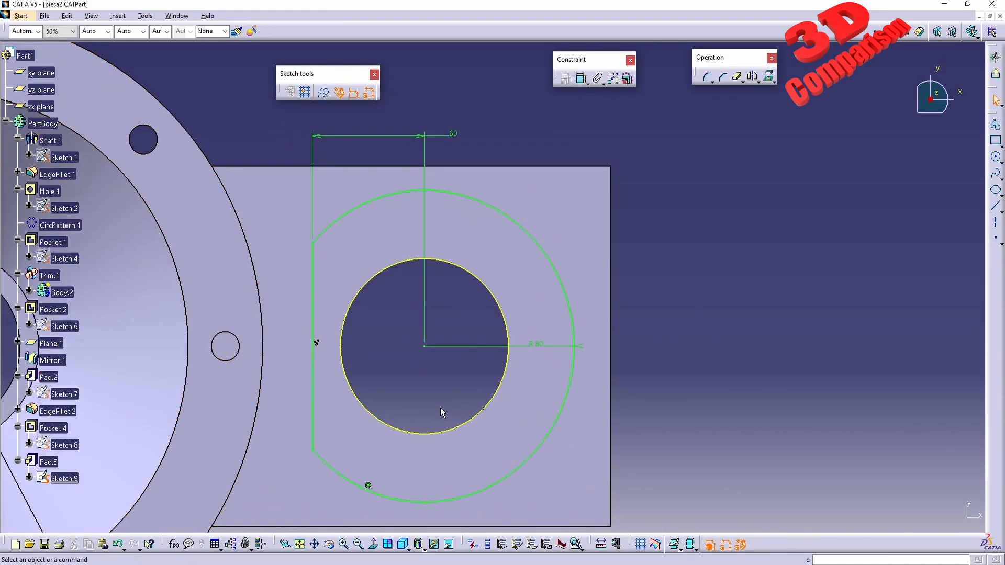
{"action": "middle_click_drag", "start_coordinate": [453, 381], "coordinate": [506, 379]}
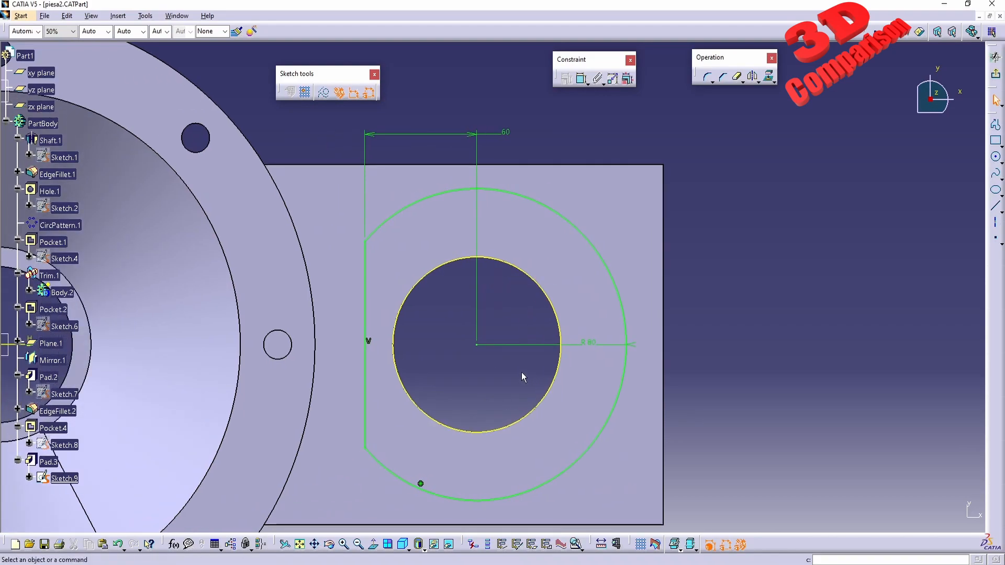
{"action": "left_click", "coordinate": [991, 174]}
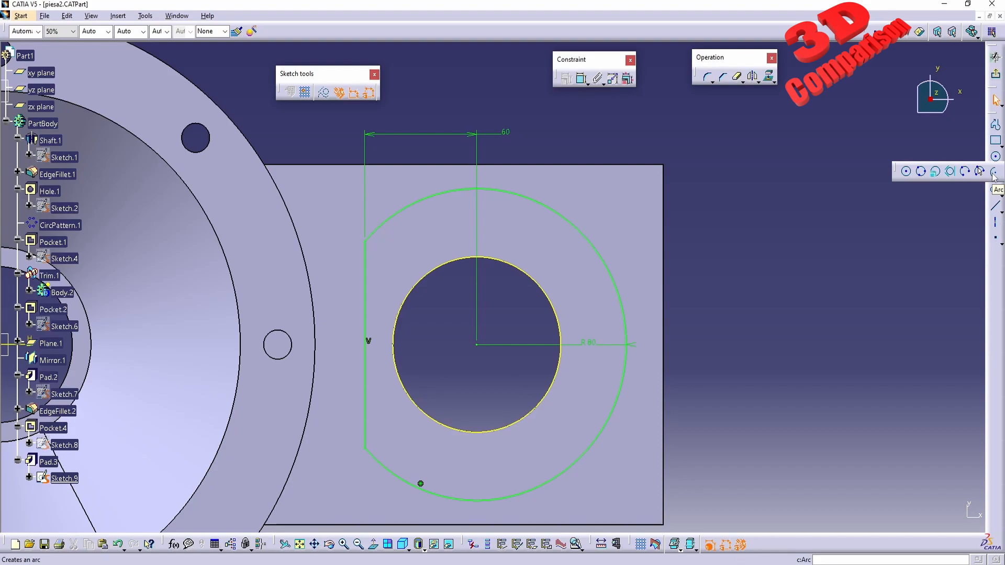
{"action": "left_click", "coordinate": [994, 173]}
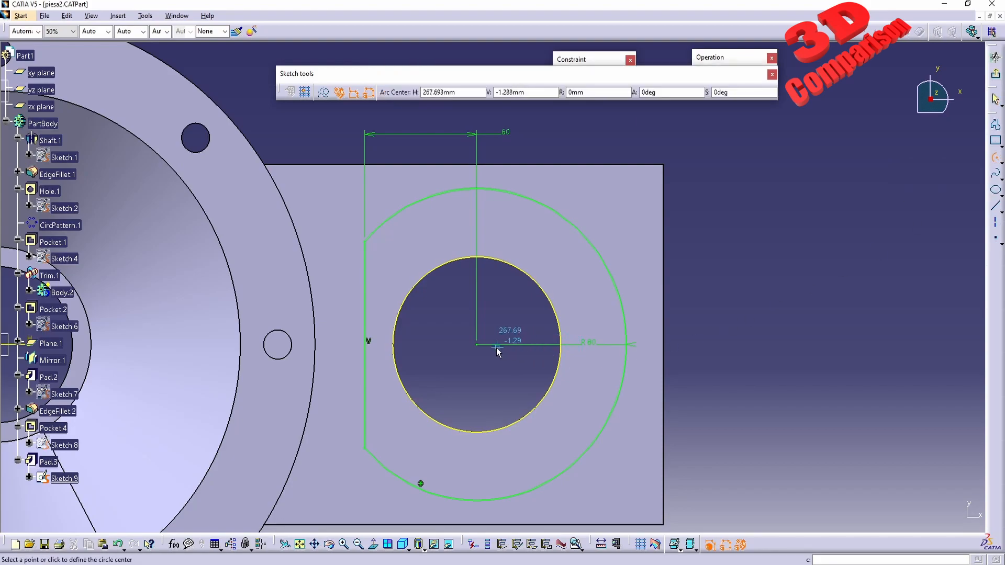
{"action": "left_click", "coordinate": [476, 345]}
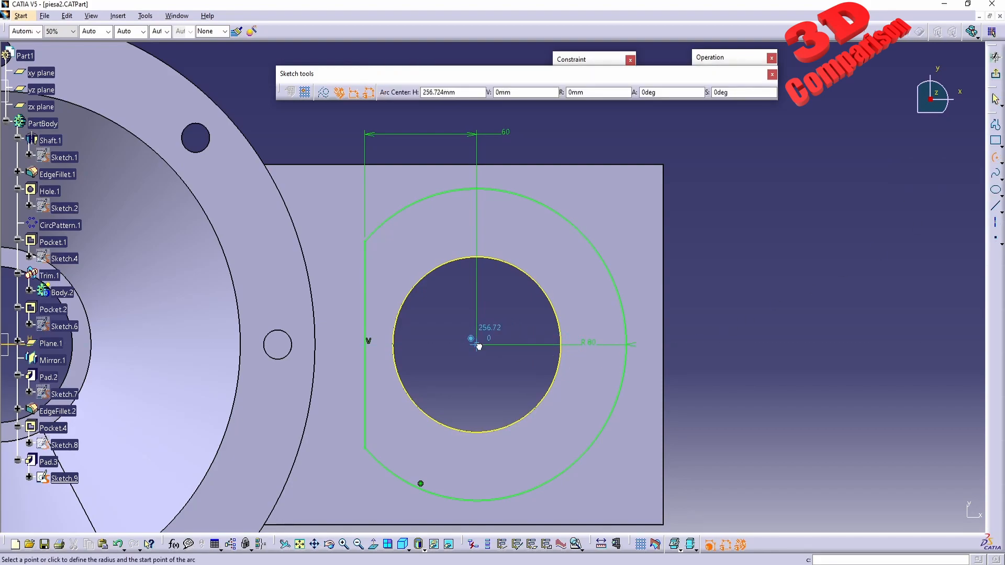
{"action": "left_click", "coordinate": [366, 451]}
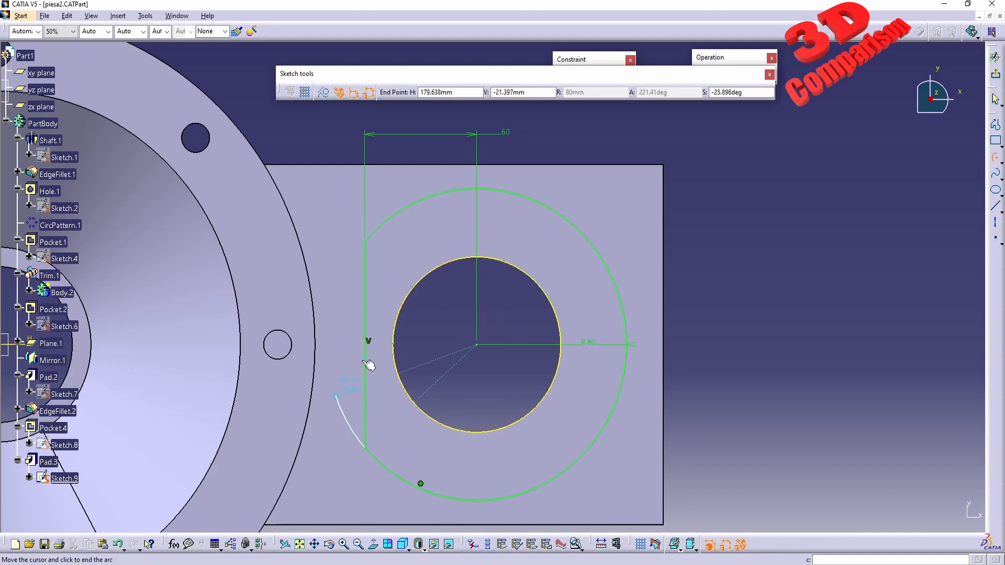
{"action": "left_click", "coordinate": [369, 240]}
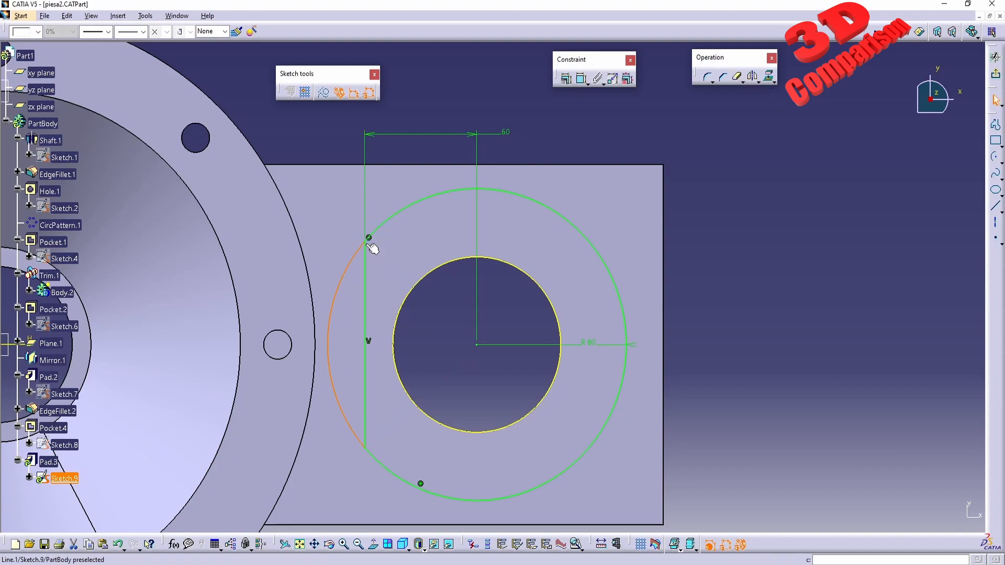
Run Sketch Analysis on the sketch and examine the Projection.1 and Circle.1 geometry entries.
{"action": "left_click", "coordinate": [145, 17]}
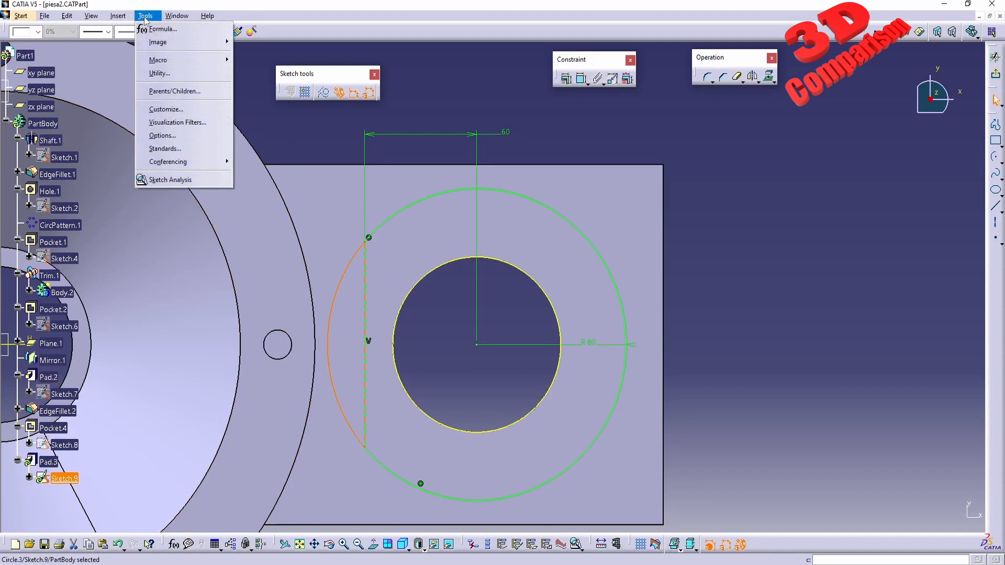
{"action": "left_click", "coordinate": [157, 180]}
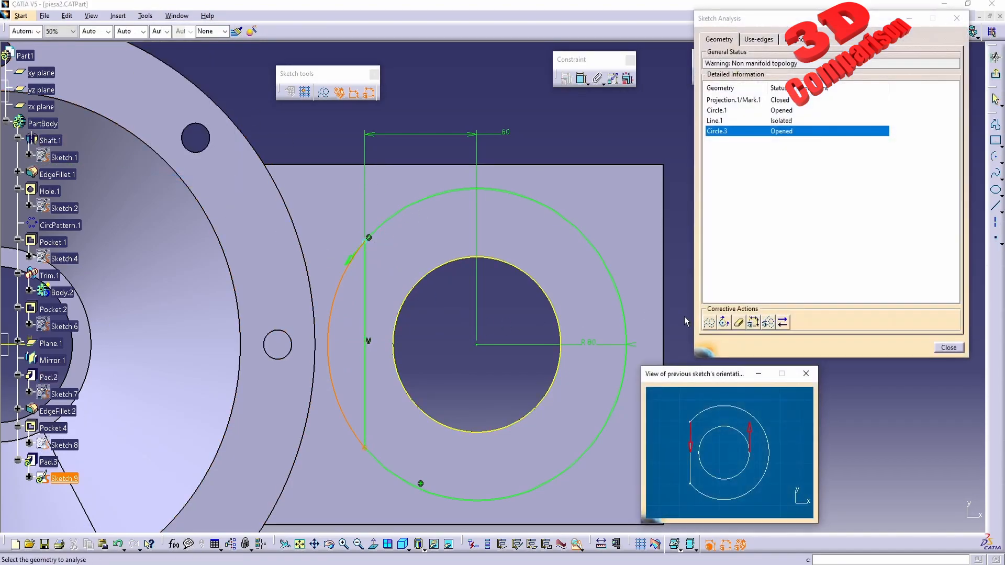
{"action": "left_click", "coordinate": [741, 100]}
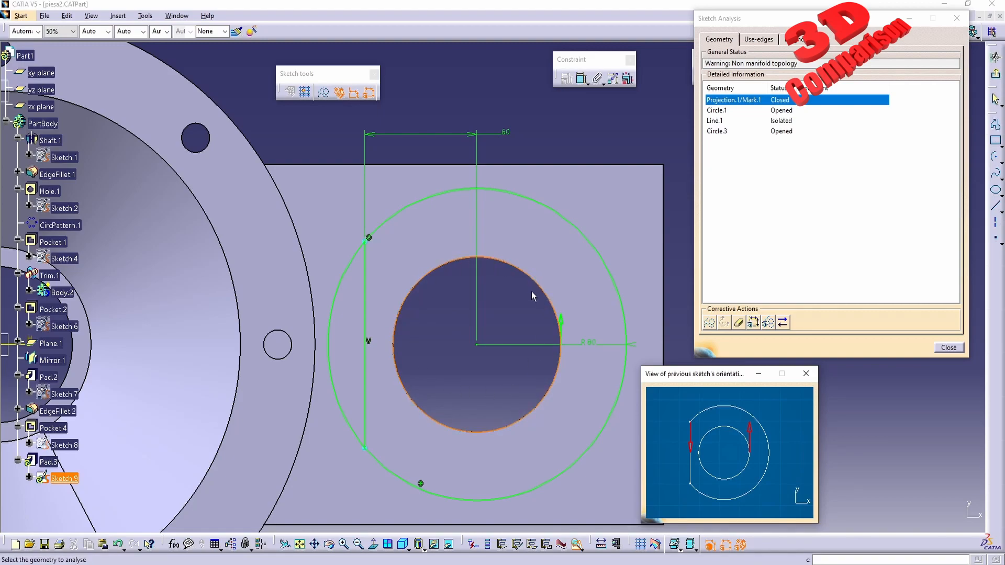
{"action": "mouse_move", "coordinate": [743, 18]}
{"action": "left_mouse_down"}
{"action": "mouse_move", "coordinate": [763, 123]}
{"action": "mouse_move", "coordinate": [704, 132]}
{"action": "left_mouse_up"}
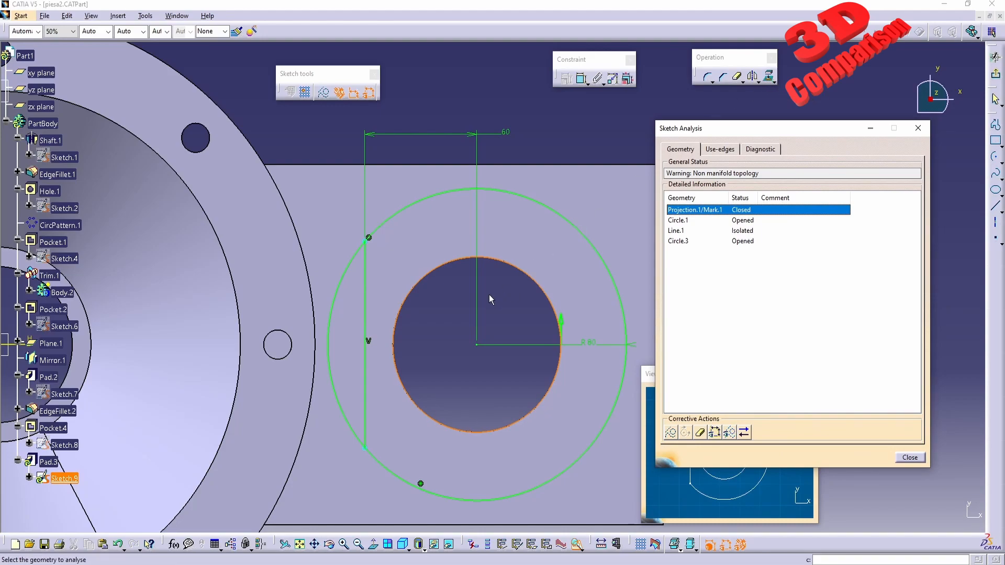
{"action": "left_click", "coordinate": [743, 222]}
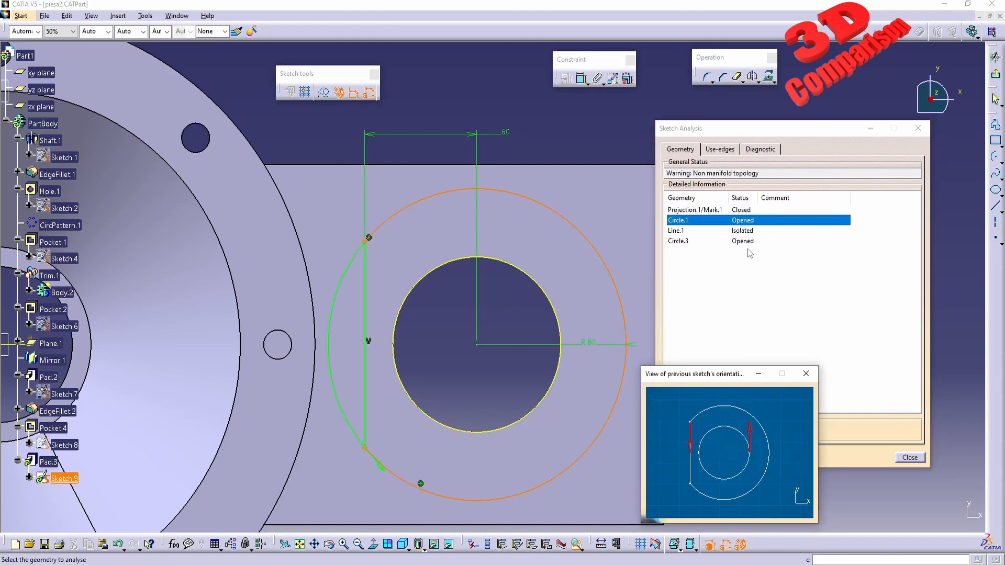
{"action": "left_click_drag", "start_coordinate": [762, 130], "coordinate": [792, 95]}
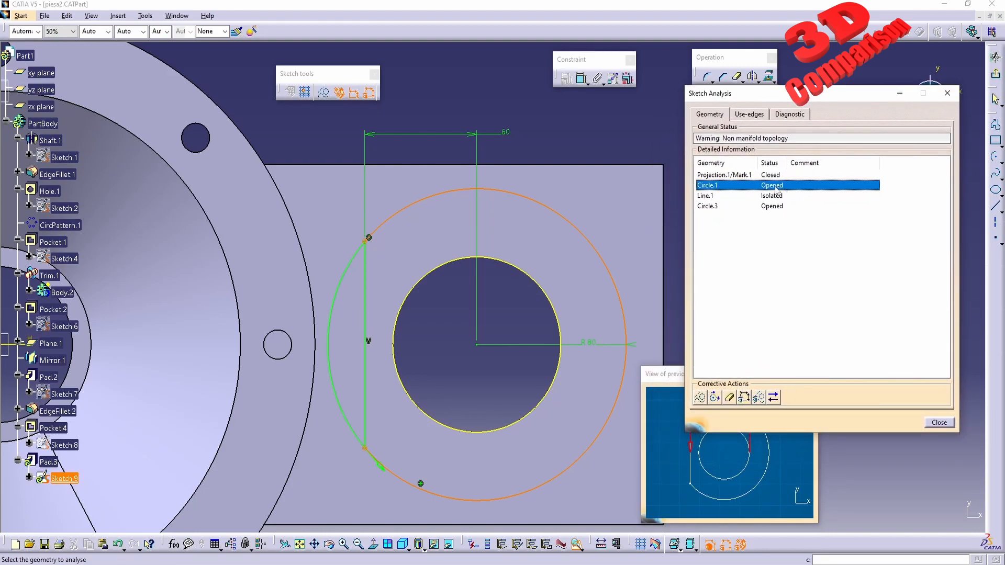
{"action": "mouse_move", "coordinate": [405, 279]}
{"action": "middle_mouse_down"}
{"action": "mouse_move", "coordinate": [480, 332]}
{"action": "mouse_move", "coordinate": [480, 211]}
{"action": "mouse_move", "coordinate": [489, 330]}
{"action": "middle_mouse_up"}
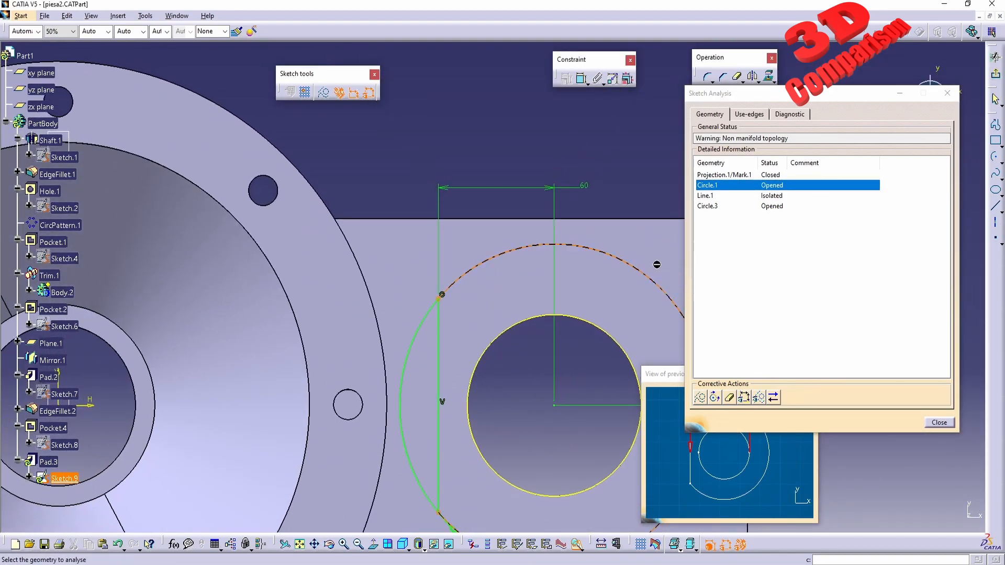
Delete the isolated vertical line Line.1 through the Sketch Analysis corrective actions.
{"action": "left_click", "coordinate": [765, 198]}
{"action": "middle_click_drag", "start_coordinate": [510, 384], "coordinate": [431, 316]}
{"action": "left_click", "coordinate": [361, 246]}
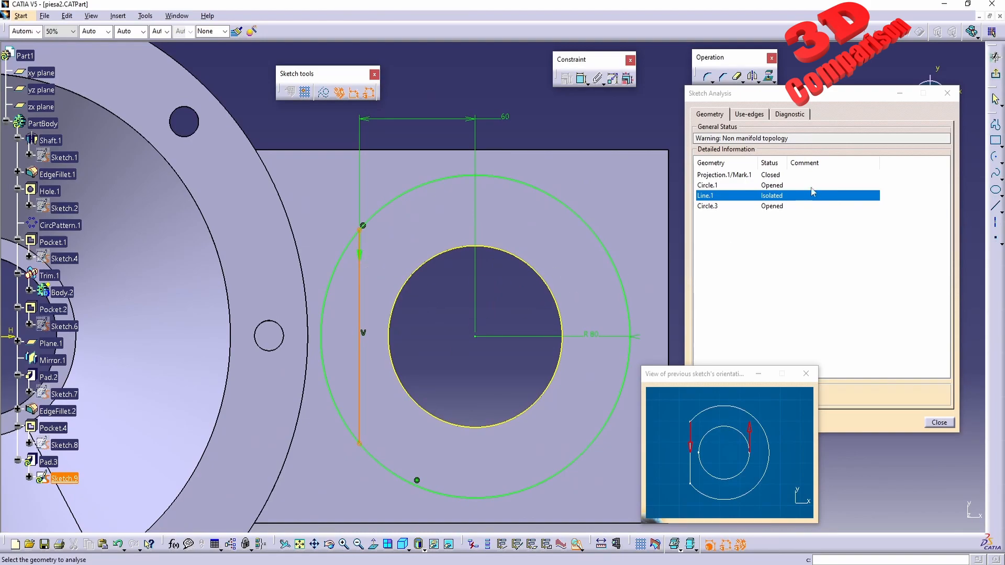
{"action": "left_click_drag", "start_coordinate": [733, 373], "coordinate": [612, 369]}
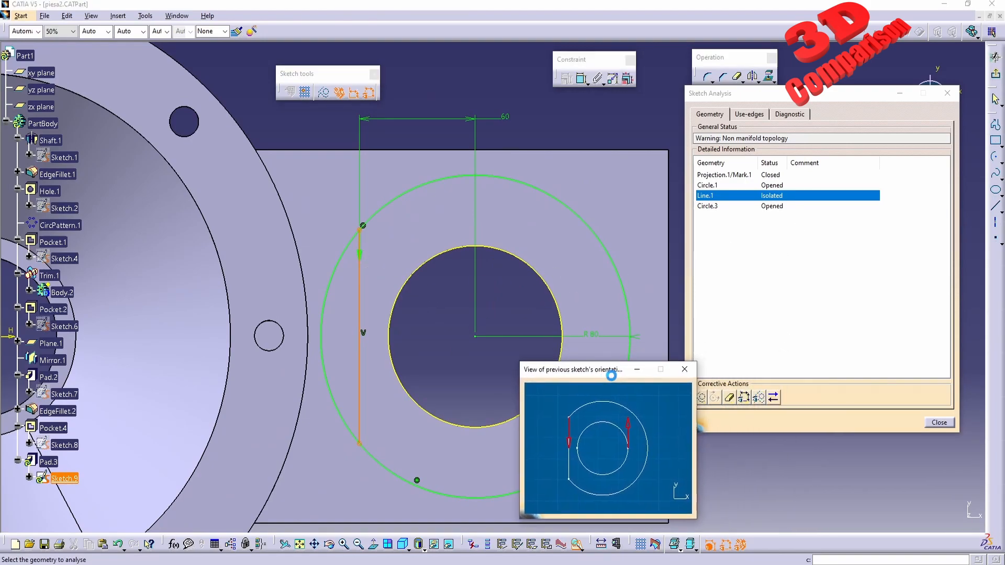
{"action": "left_click", "coordinate": [730, 398]}
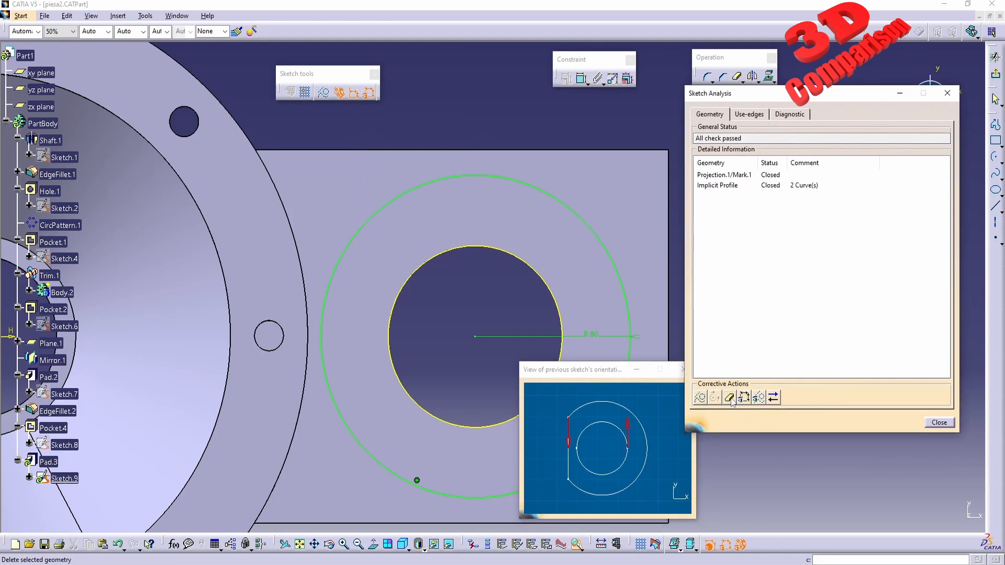
Check the inner projection and the implicit outer profile in Sketch Analysis, then exit the sketch.
{"action": "left_click", "coordinate": [771, 175]}
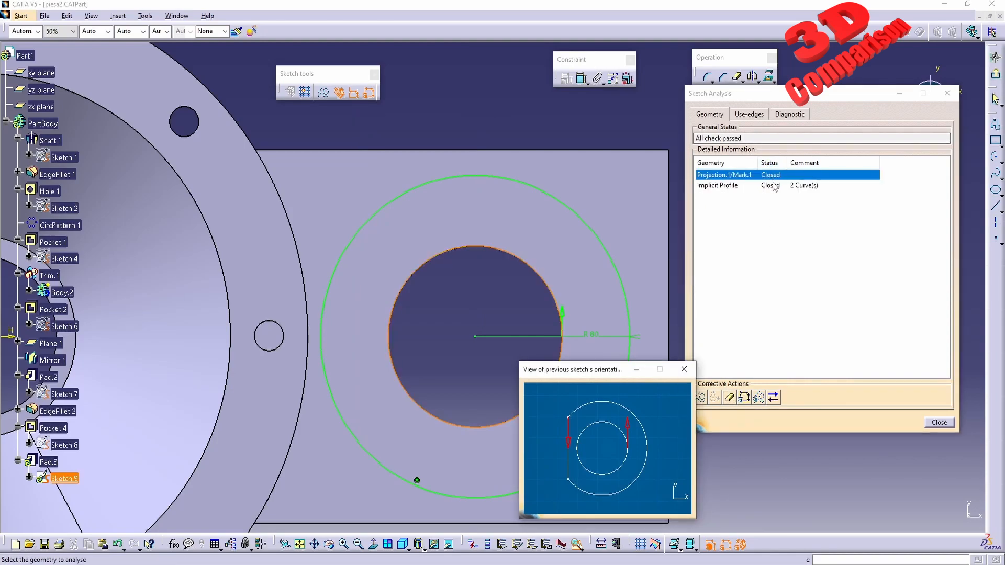
{"action": "left_click", "coordinate": [774, 186]}
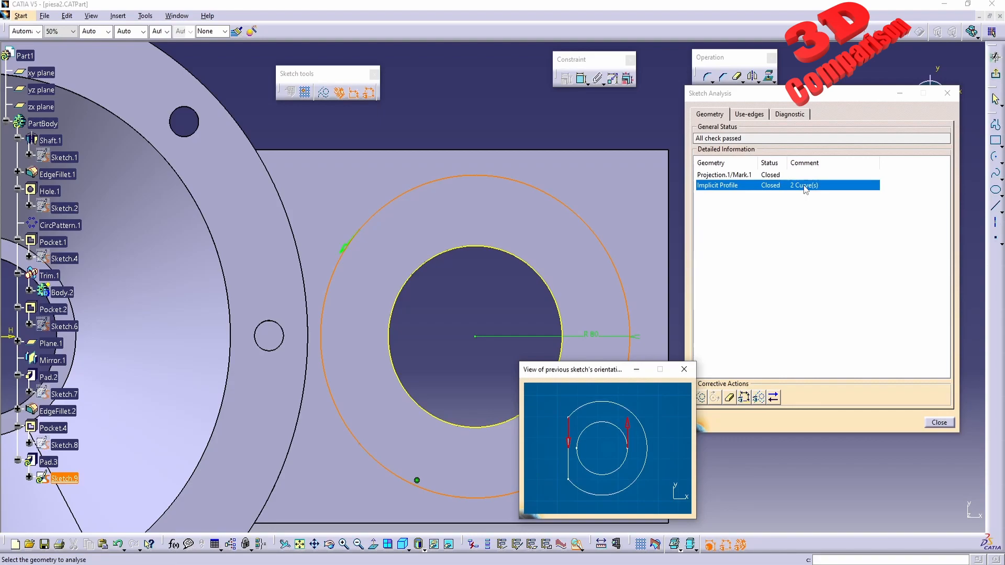
{"action": "left_click", "coordinate": [944, 425]}
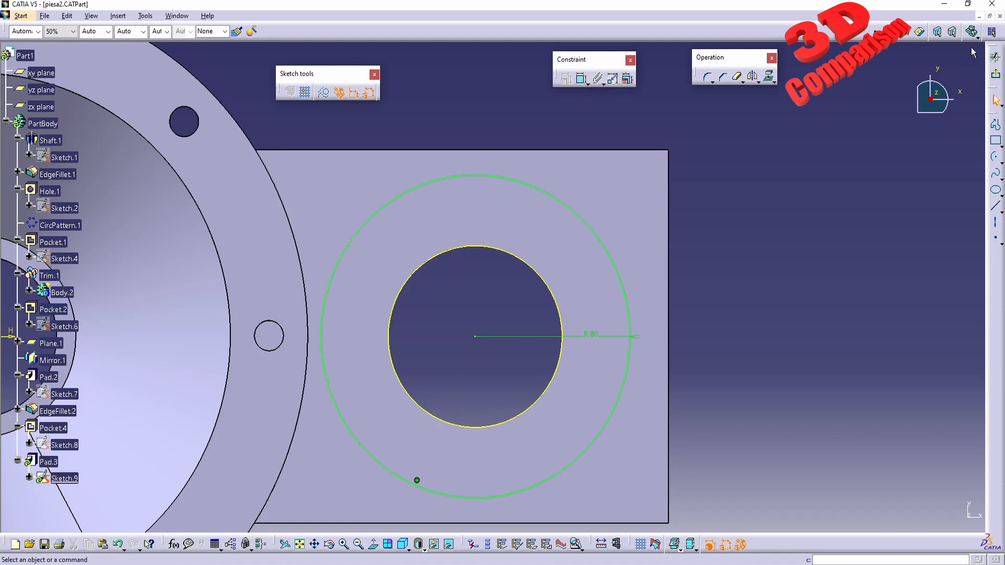
{"action": "left_click", "coordinate": [996, 78]}
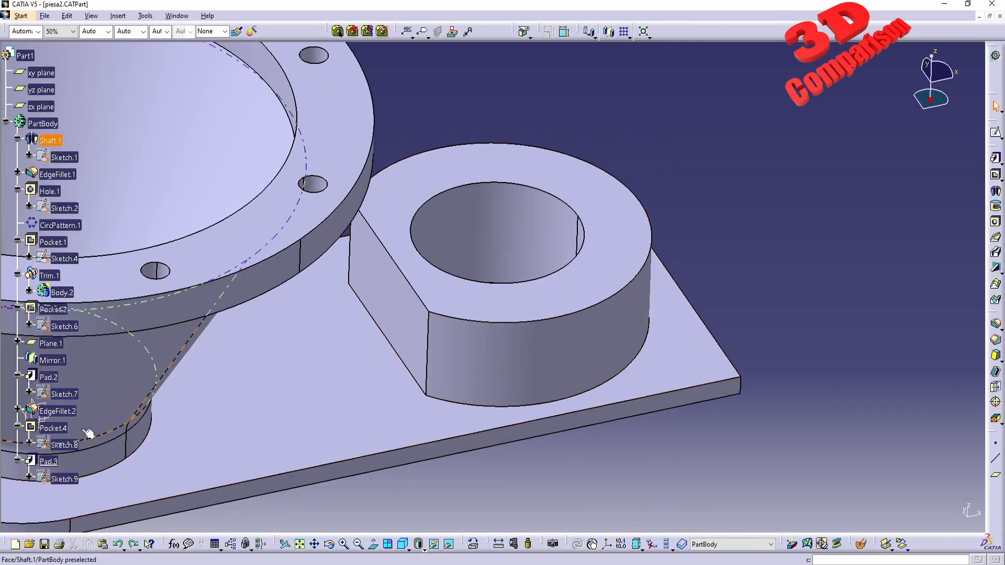
In Sketch.9, replace the vertical line with an outward three-point arc of about 98.8 mm radius between the line's endpoints.
{"action": "double_click", "coordinate": [63, 479]}
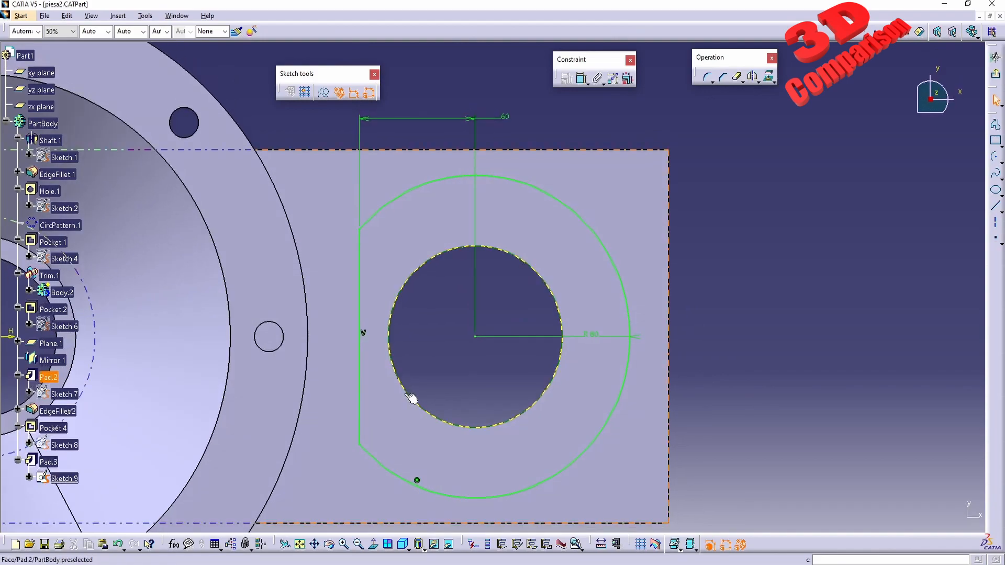
{"action": "left_click", "coordinate": [1001, 161]}
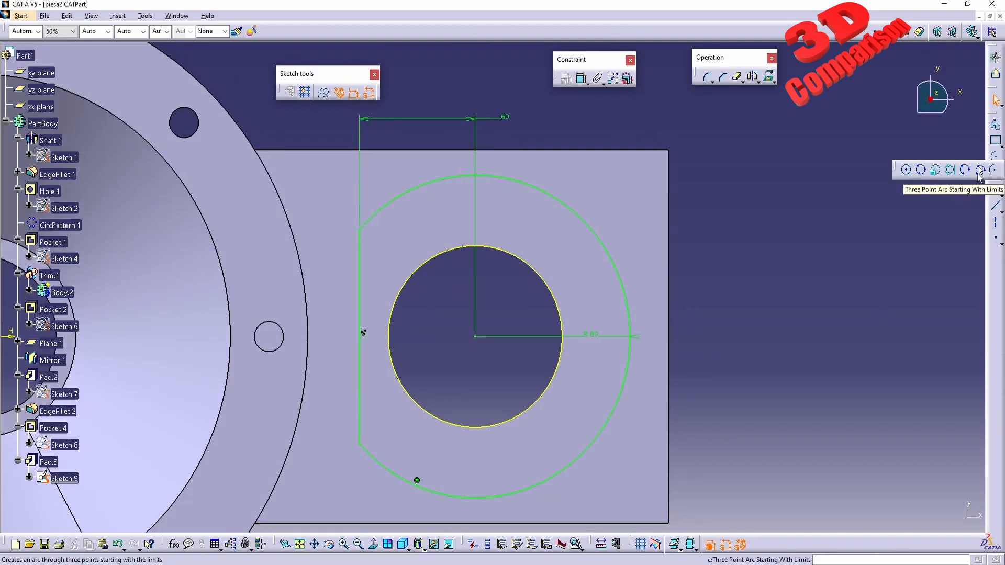
{"action": "left_click", "coordinate": [979, 170]}
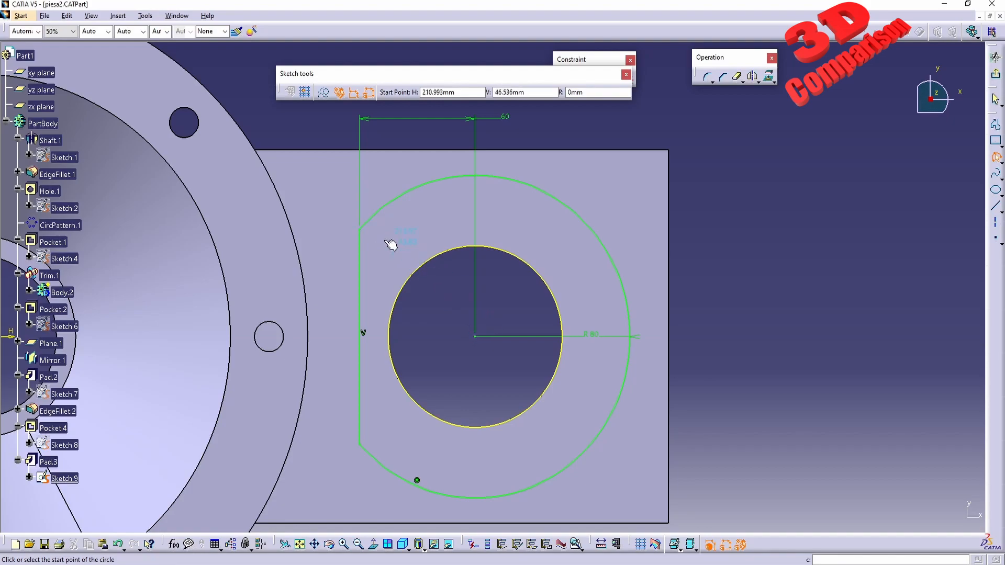
{"action": "left_click", "coordinate": [361, 230]}
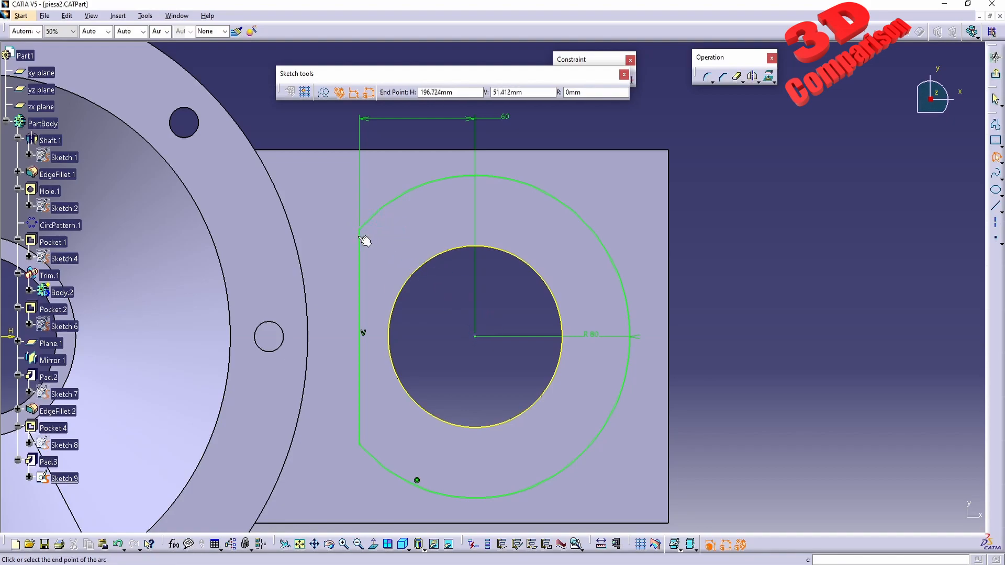
{"action": "left_click", "coordinate": [360, 444]}
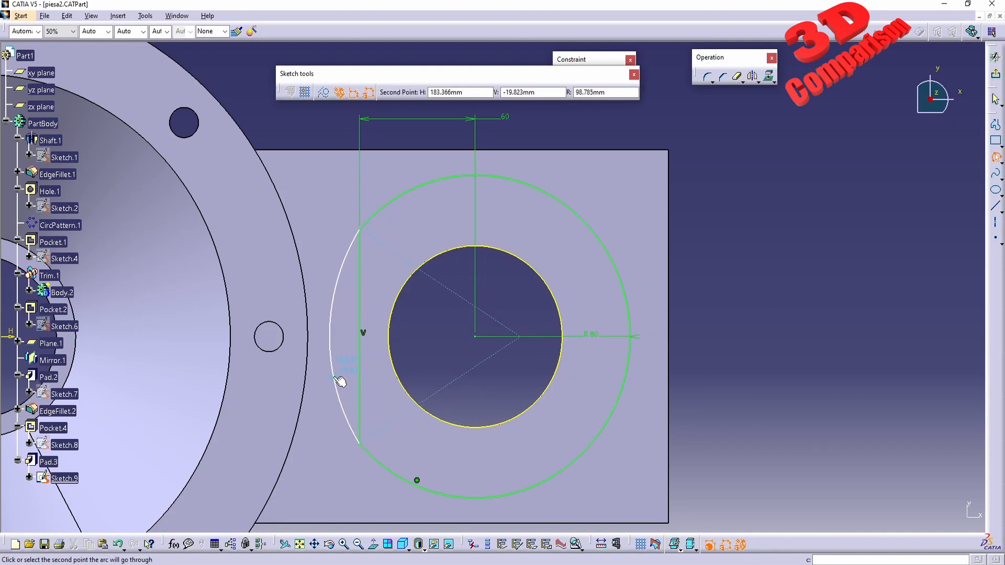
{"action": "left_click", "coordinate": [337, 379]}
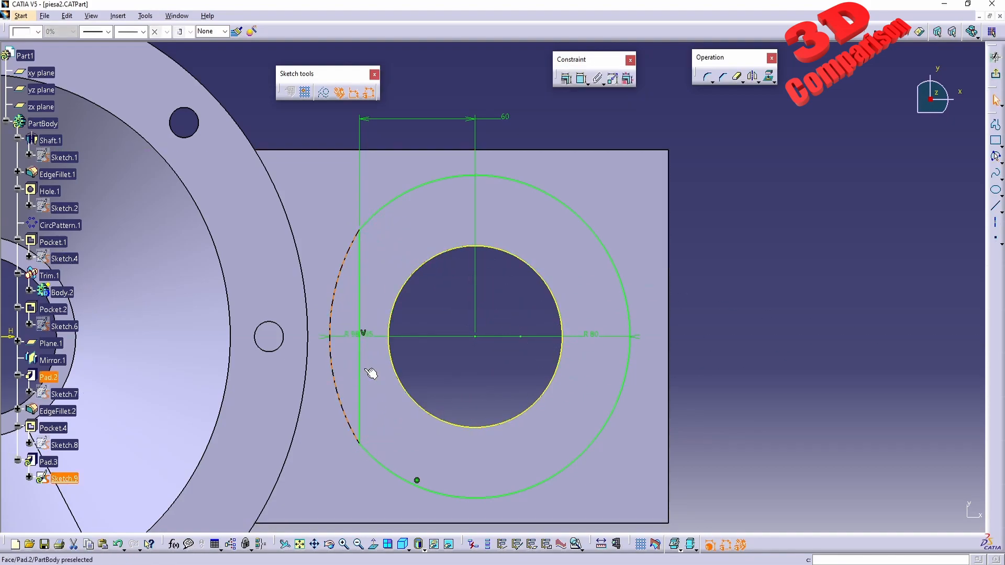
{"action": "left_click", "coordinate": [359, 294]}
{"action": "key", "text": "Delete"}
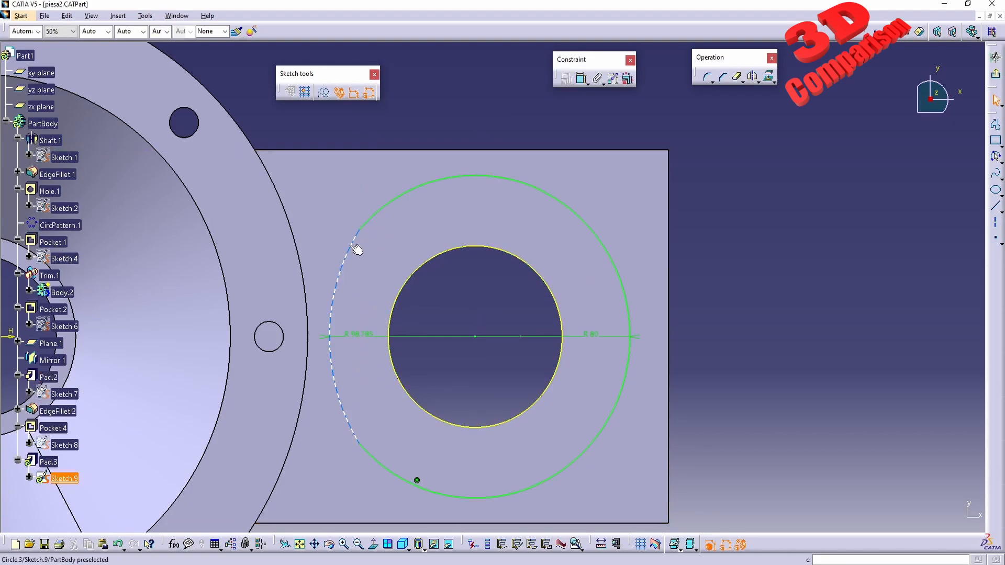
Apply a Concentricity constraint between the new arc and the R 80 outer arc.
{"action": "left_click", "coordinate": [354, 247]}
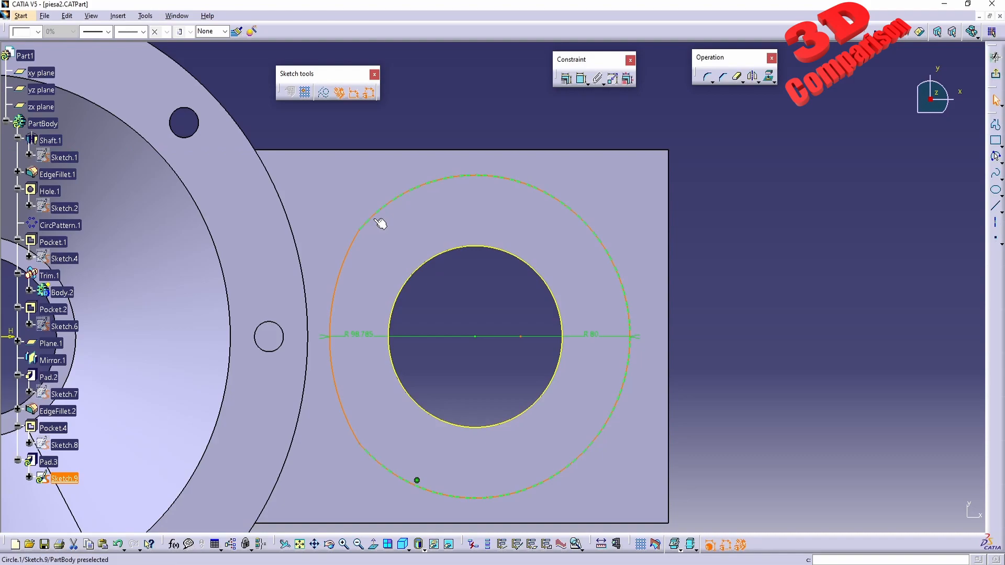
{"action": "left_click", "coordinate": [386, 217], "text": "ctrl"}
{"action": "left_click", "coordinate": [565, 78]}
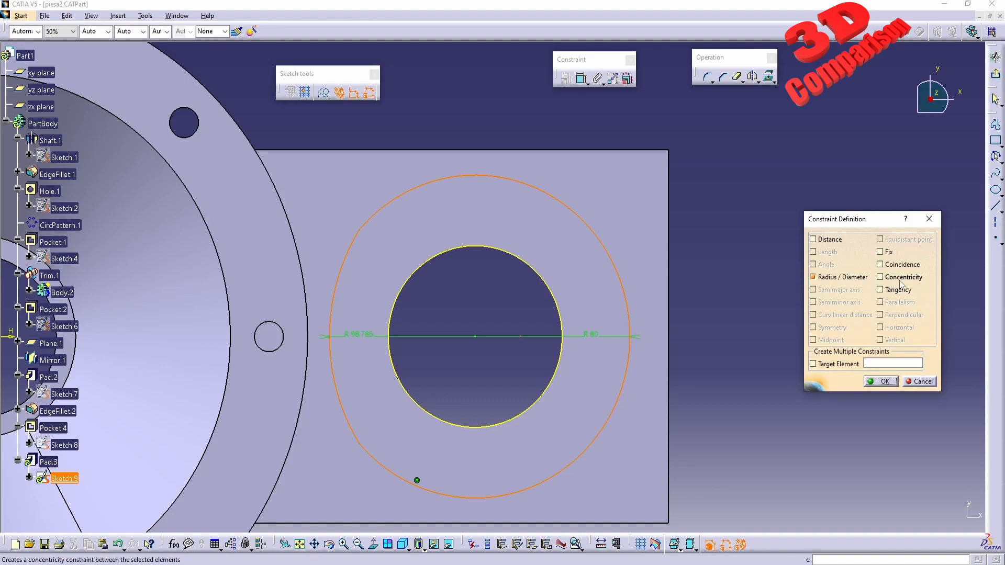
{"action": "left_click", "coordinate": [882, 277]}
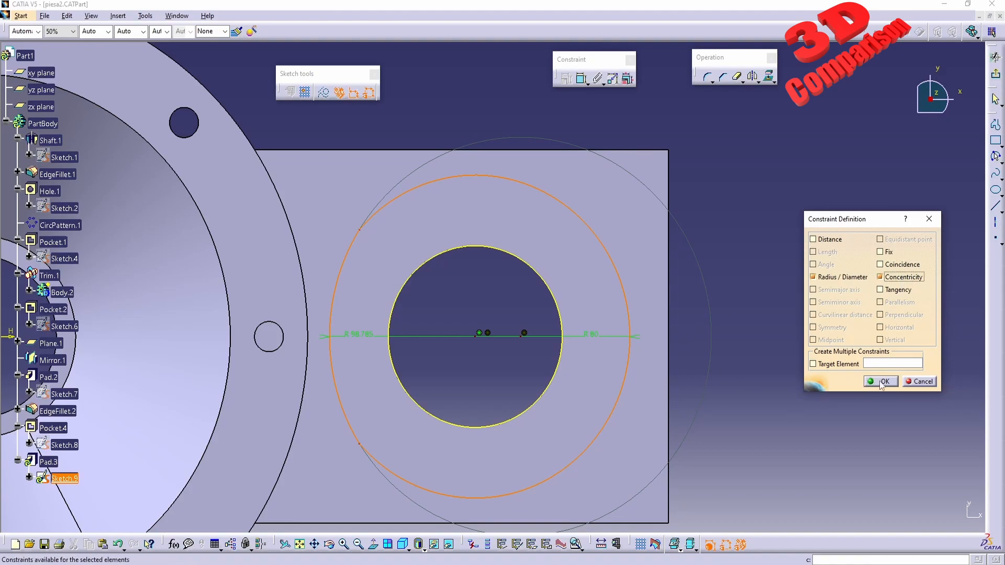
{"action": "left_click", "coordinate": [903, 265]}
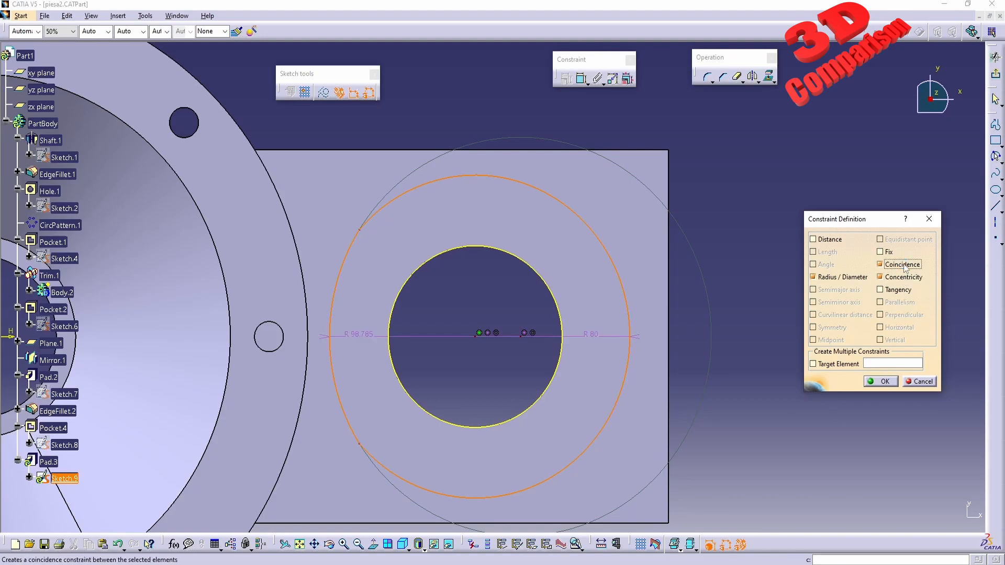
{"action": "left_click", "coordinate": [902, 277]}
{"action": "left_click", "coordinate": [901, 278]}
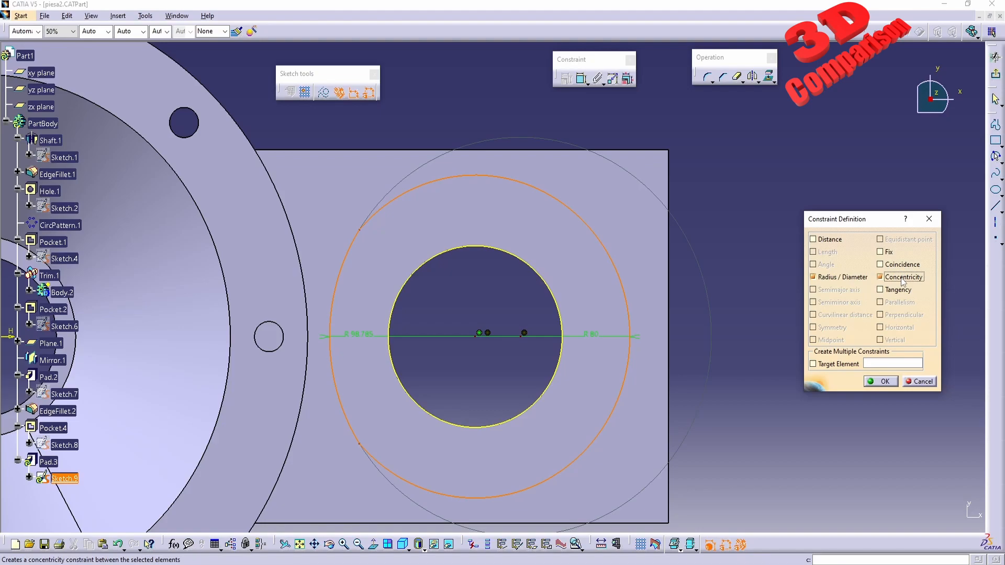
{"action": "left_click", "coordinate": [882, 381]}
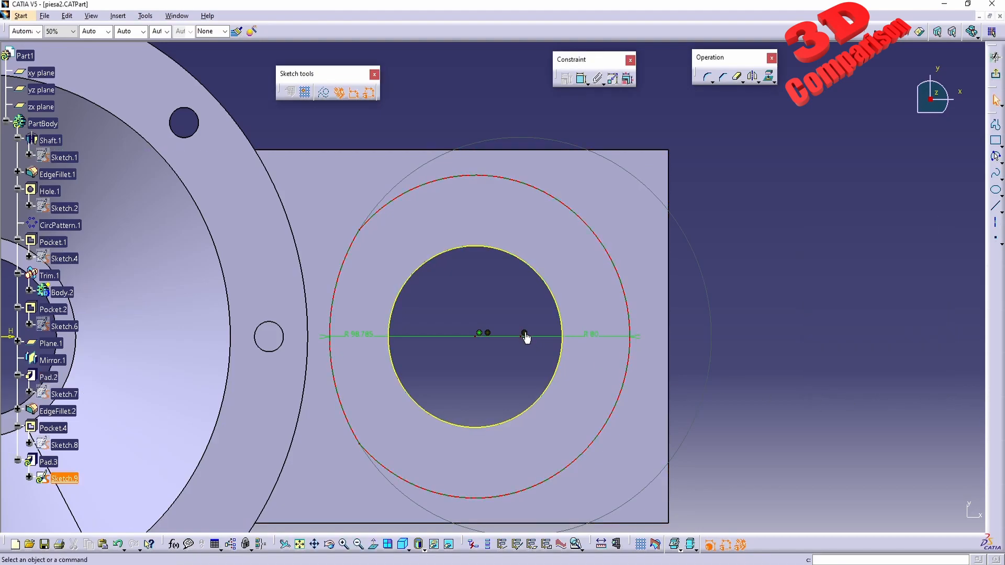
Delete the concentricity constraint between the two outer arcs and the new arc's radius dimension.
{"action": "left_click", "coordinate": [524, 334]}
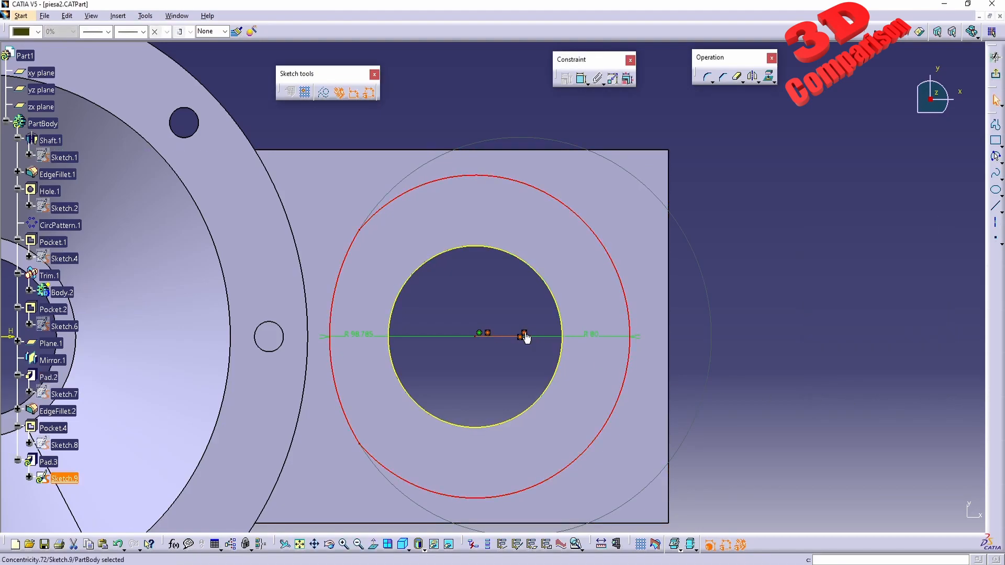
{"action": "key", "text": "Delete"}
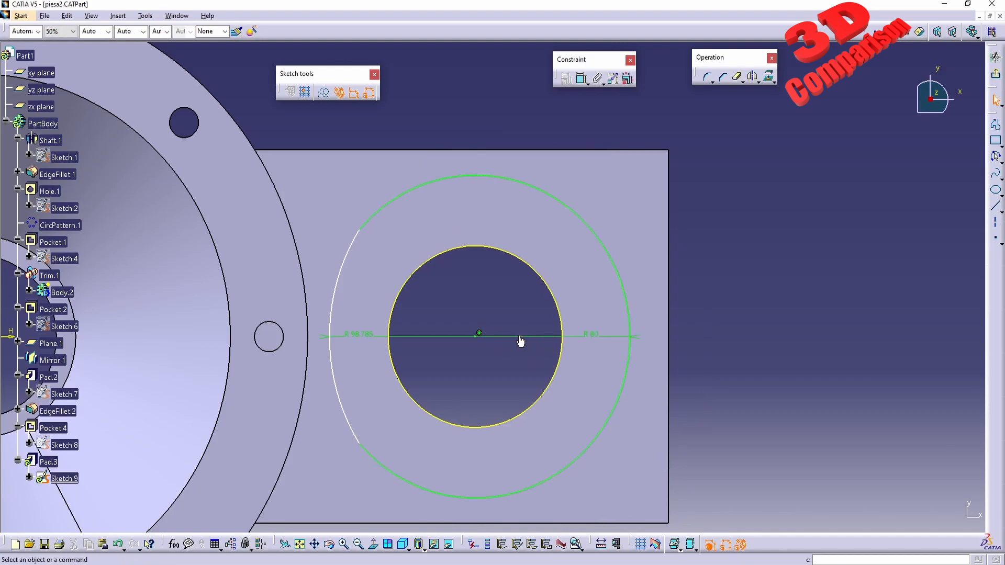
{"action": "left_click", "coordinate": [350, 271]}
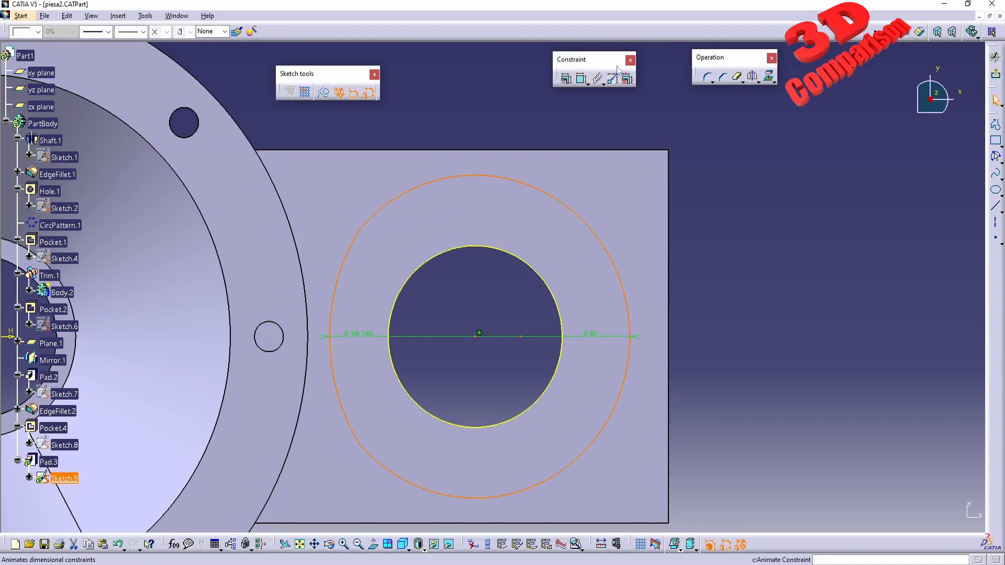
{"action": "left_click", "coordinate": [437, 362]}
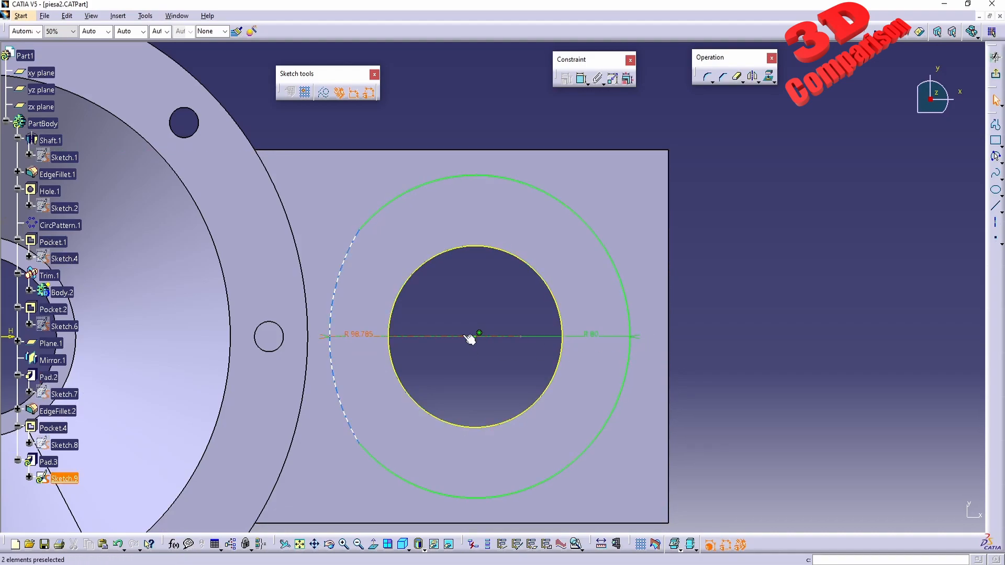
{"action": "left_click", "coordinate": [365, 338]}
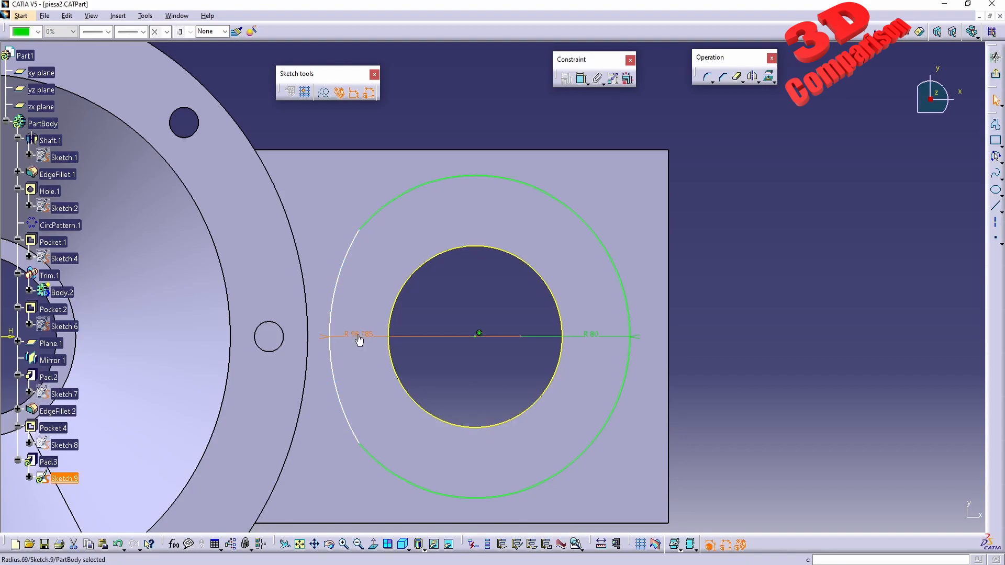
{"action": "key", "text": "Delete"}
Make the undimensioned arc concentric with the R 80 outer arc using a Concentricity constraint.
{"action": "left_click", "coordinate": [348, 263]}
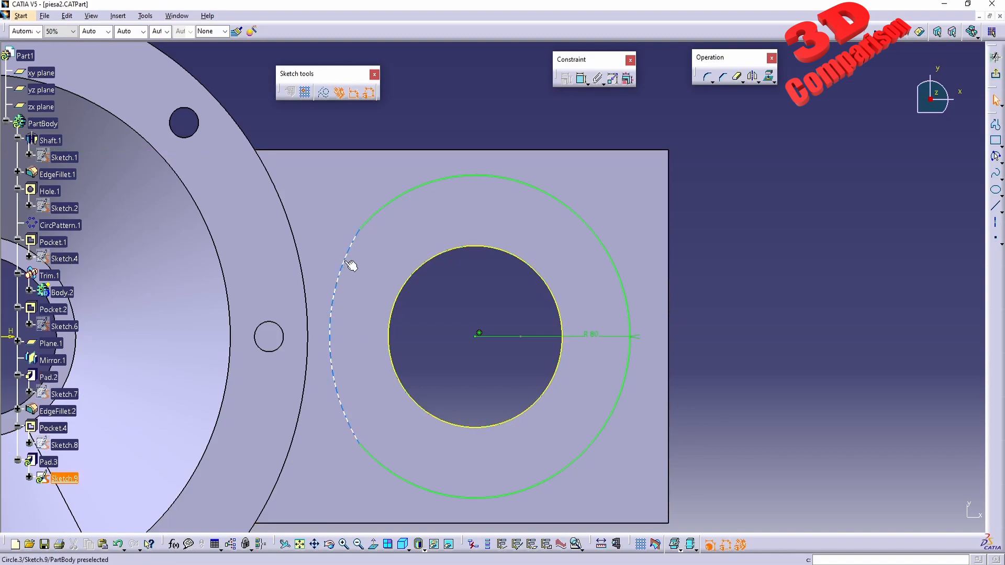
{"action": "left_click", "coordinate": [381, 223], "text": "ctrl"}
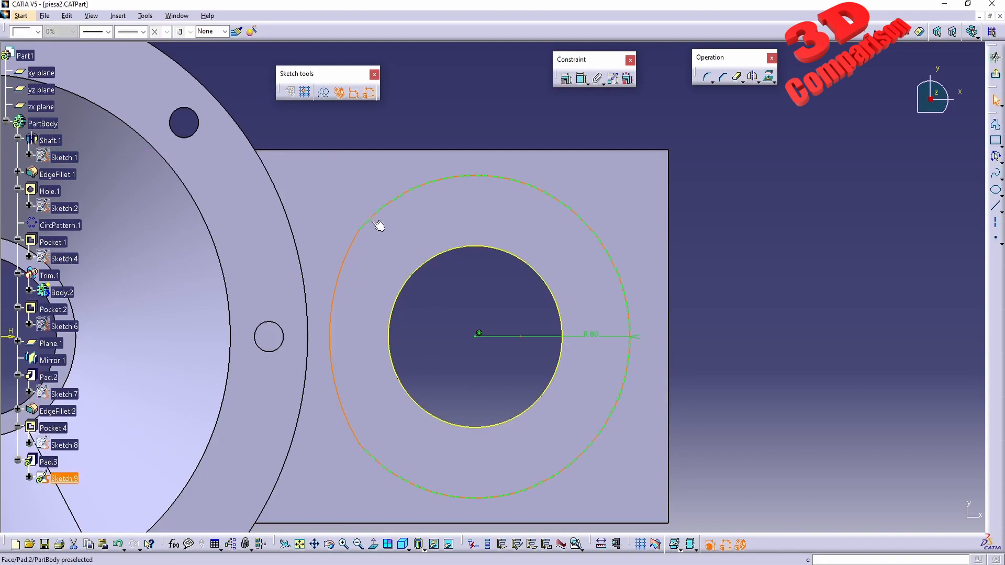
{"action": "left_click", "coordinate": [566, 79]}
{"action": "left_click", "coordinate": [913, 279]}
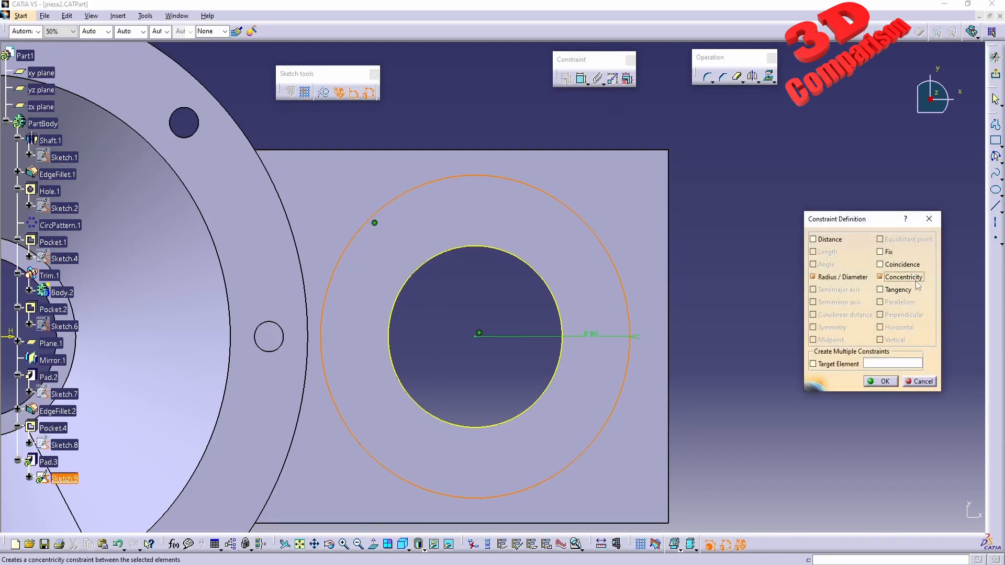
{"action": "left_click", "coordinate": [874, 382]}
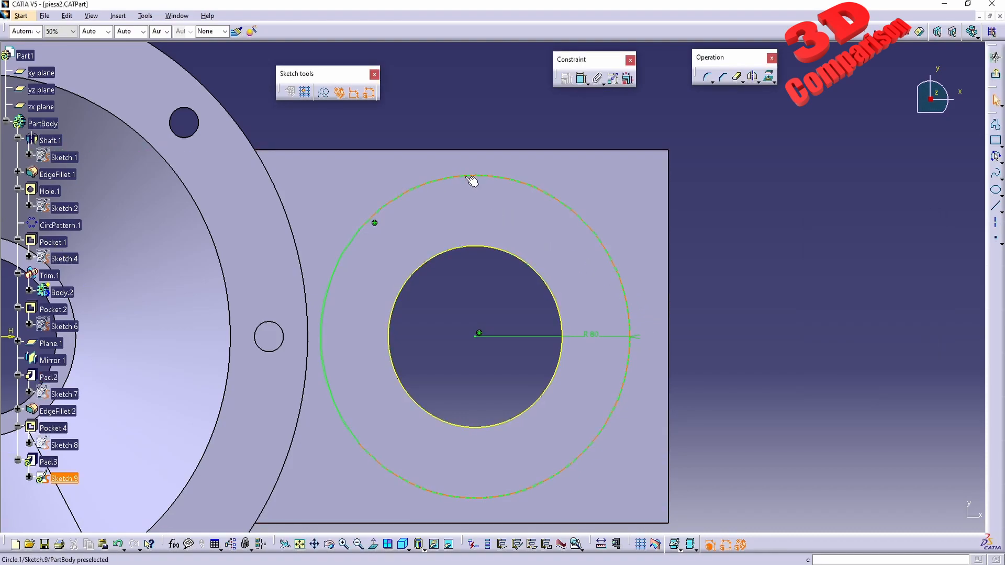
Check the closure and orientation of the implicit outer profile in Sketch Analysis, then exit the sketch.
{"action": "left_click", "coordinate": [145, 16]}
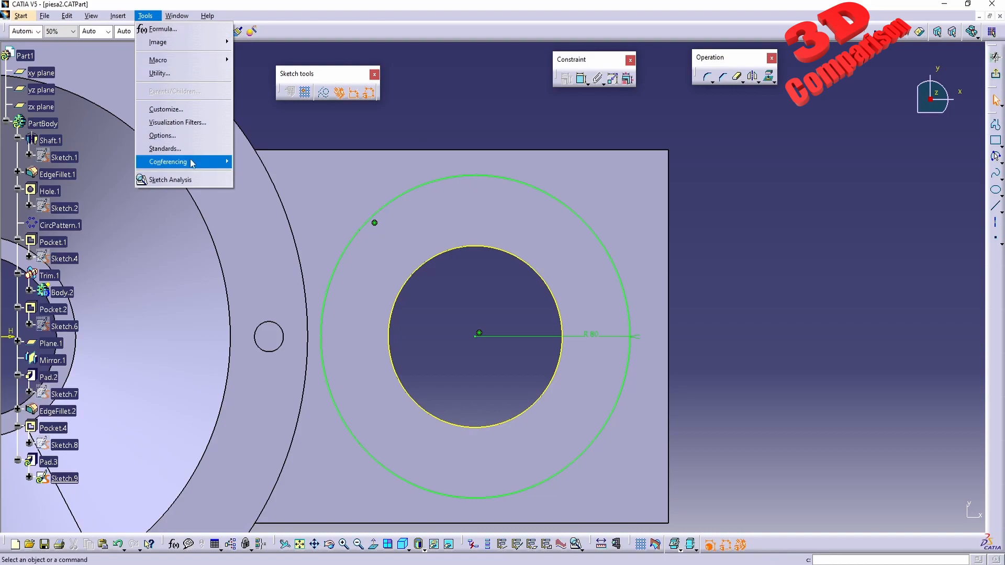
{"action": "left_click", "coordinate": [184, 179]}
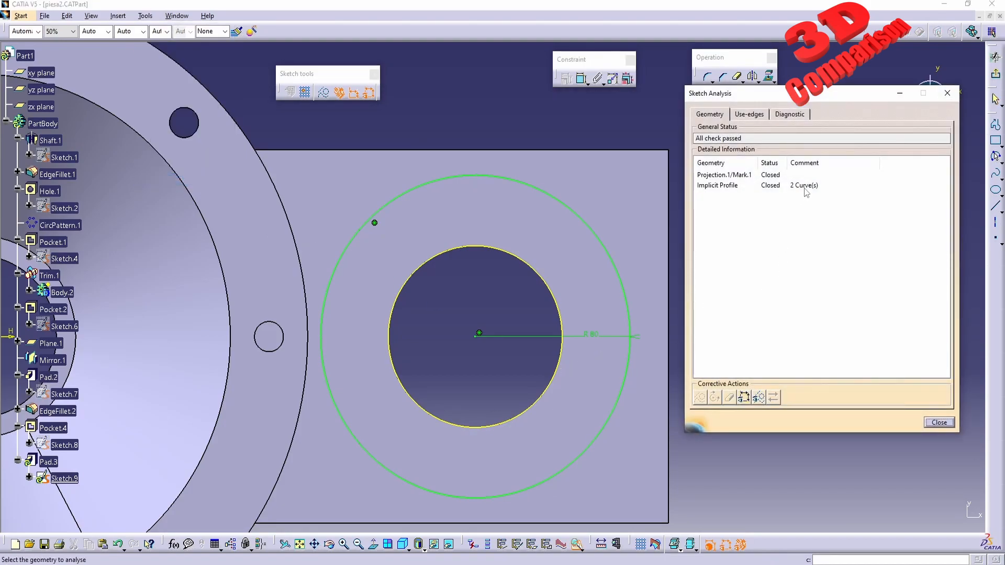
{"action": "left_click", "coordinate": [805, 187]}
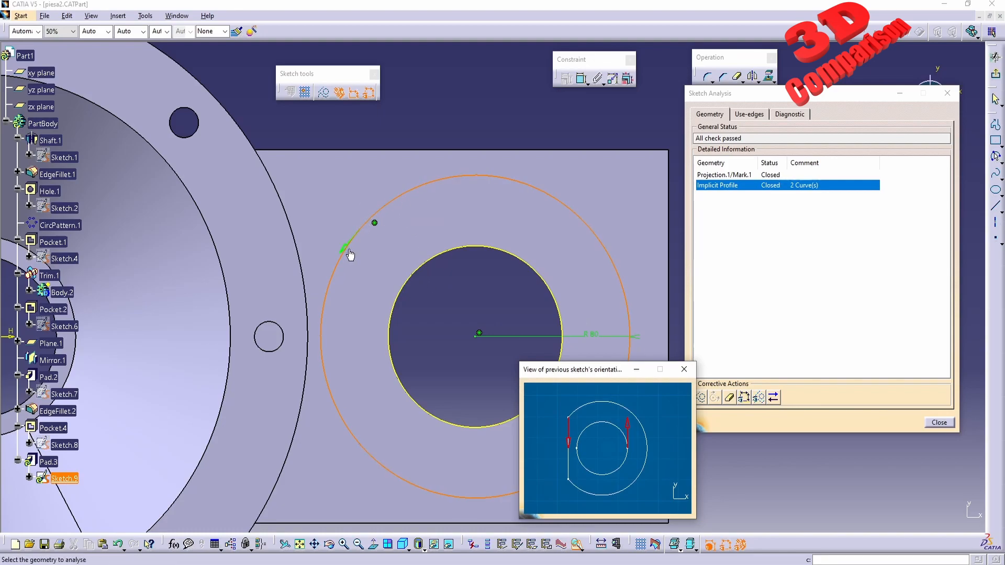
{"action": "left_click", "coordinate": [929, 422]}
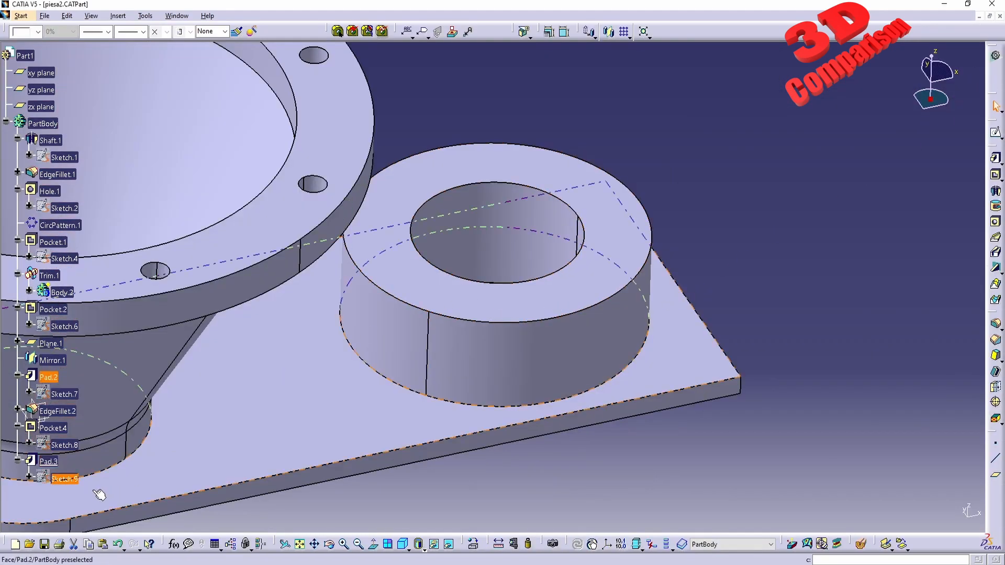
Reopen and exit Sketch.9, and undo the arc replacement to return to the flat-sided profile.
{"action": "double_click", "coordinate": [63, 479]}
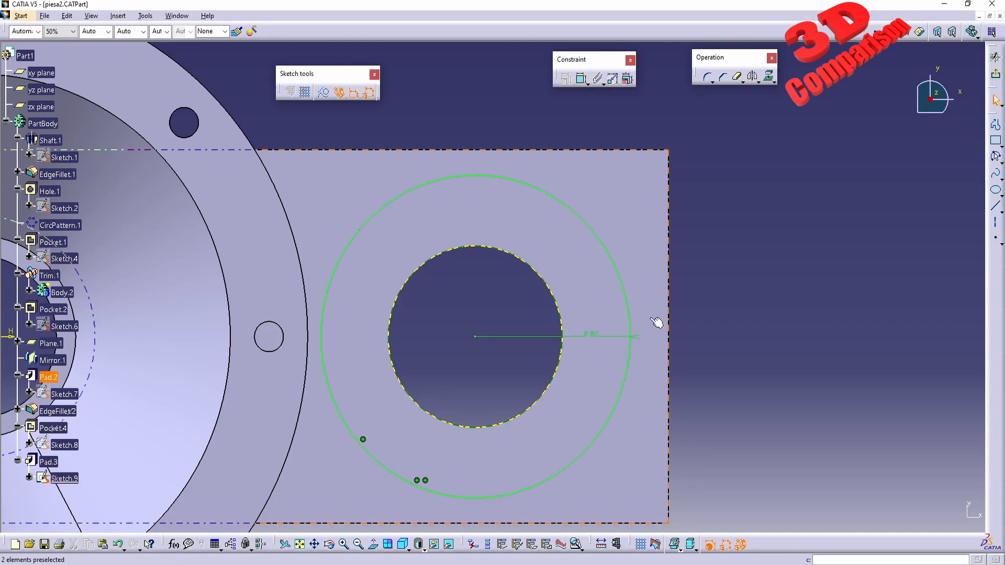
{"action": "left_click", "coordinate": [995, 73]}
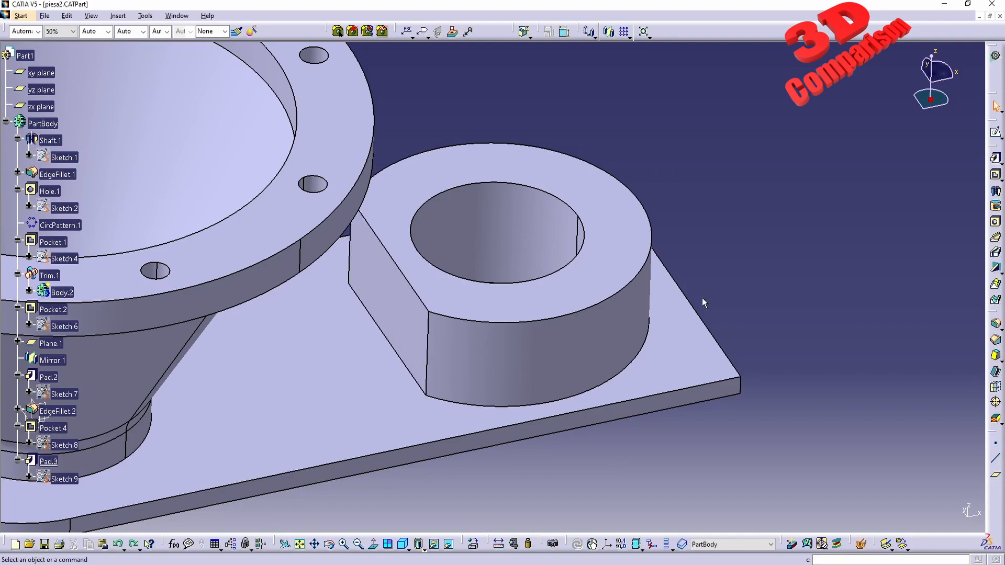
In Sketch.9, draw a full circle from the outer arc's centre that passes through the R 80 arc.
{"action": "double_click", "coordinate": [65, 479]}
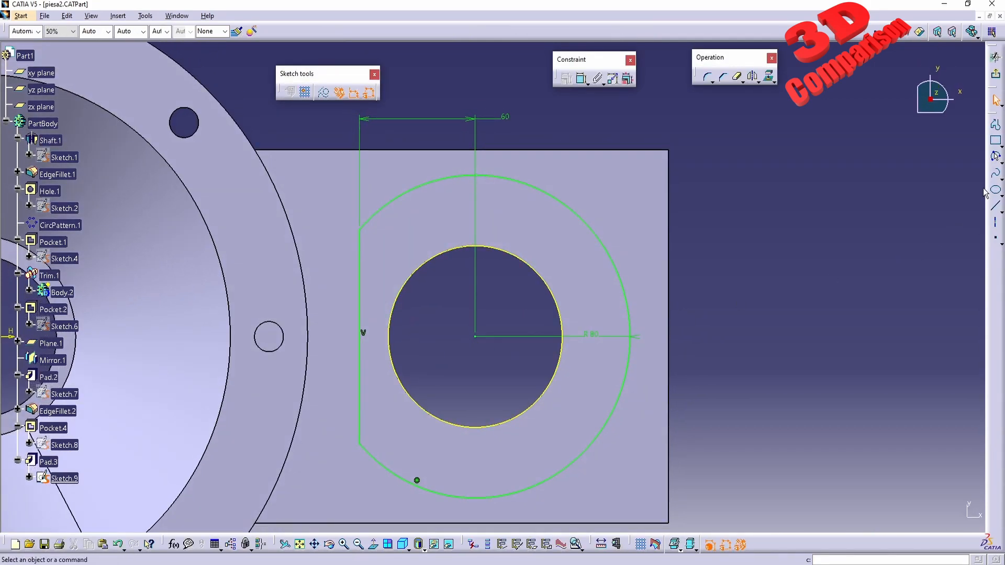
{"action": "left_click", "coordinate": [1001, 163]}
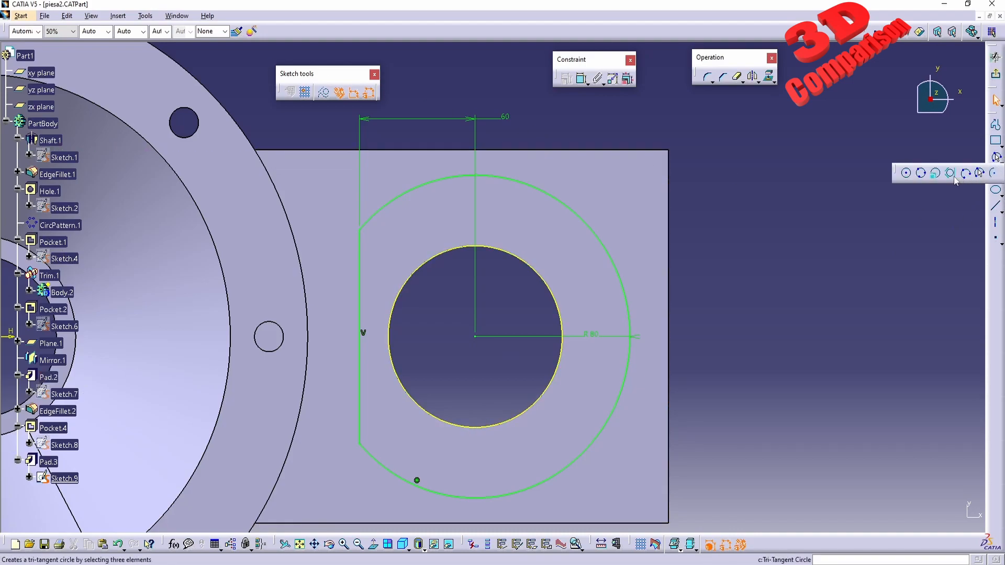
{"action": "left_click", "coordinate": [916, 168]}
{"action": "left_click", "coordinate": [474, 335]}
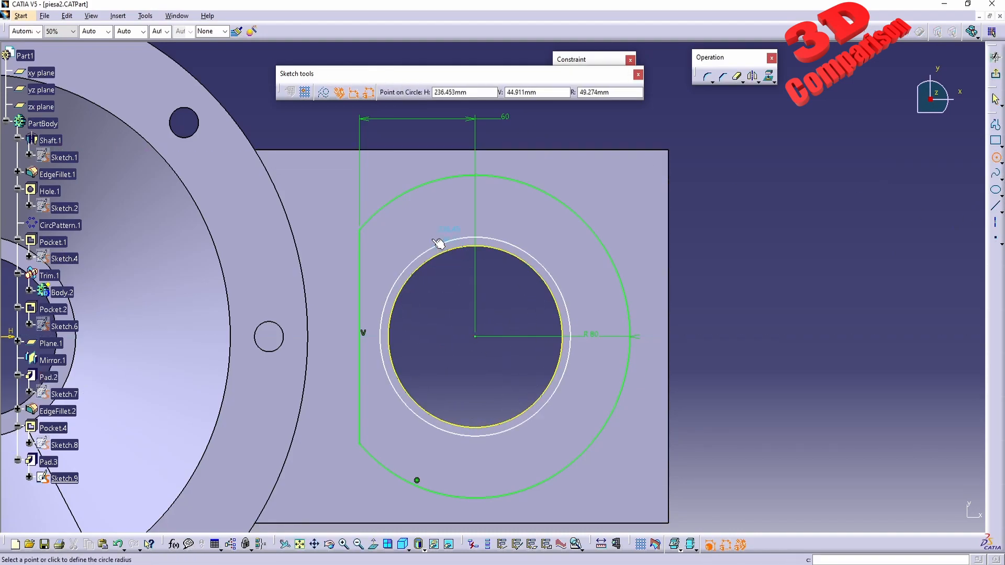
{"action": "left_click", "coordinate": [420, 190]}
{"action": "left_click", "coordinate": [784, 274]}
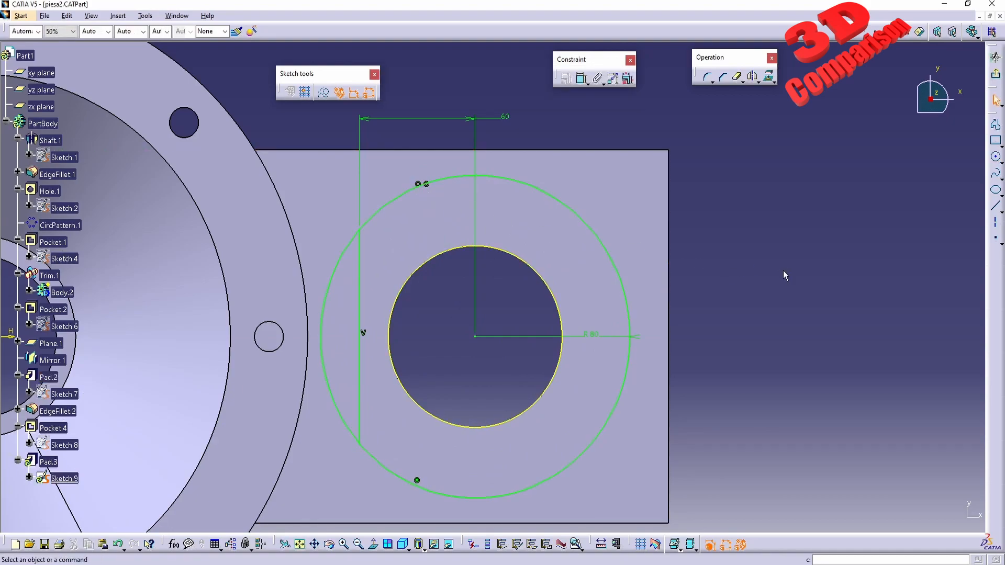
Delete the two-curve implicit profile through the Sketch Analysis corrective actions, then check Circle.3.
{"action": "left_click", "coordinate": [145, 16]}
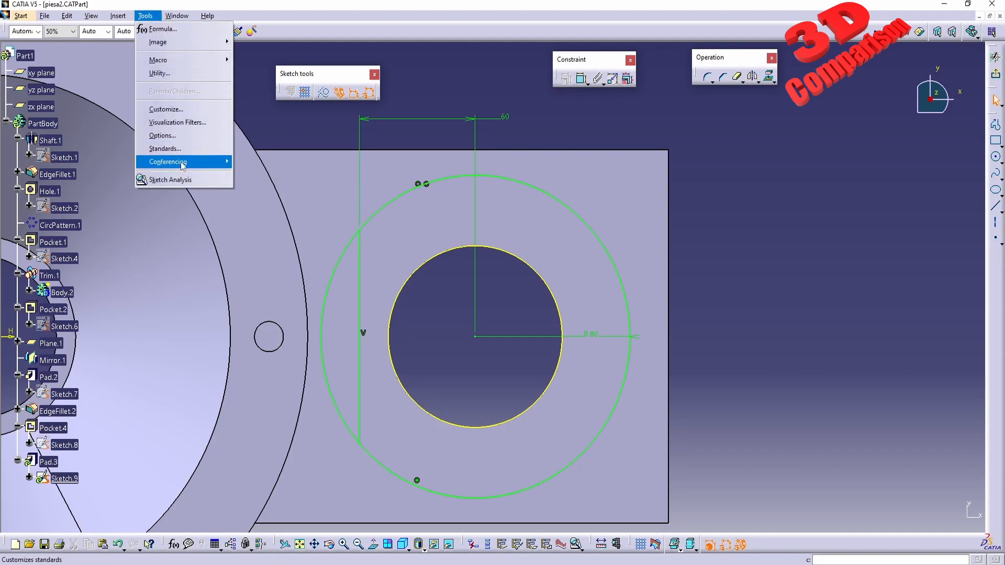
{"action": "left_click", "coordinate": [178, 181]}
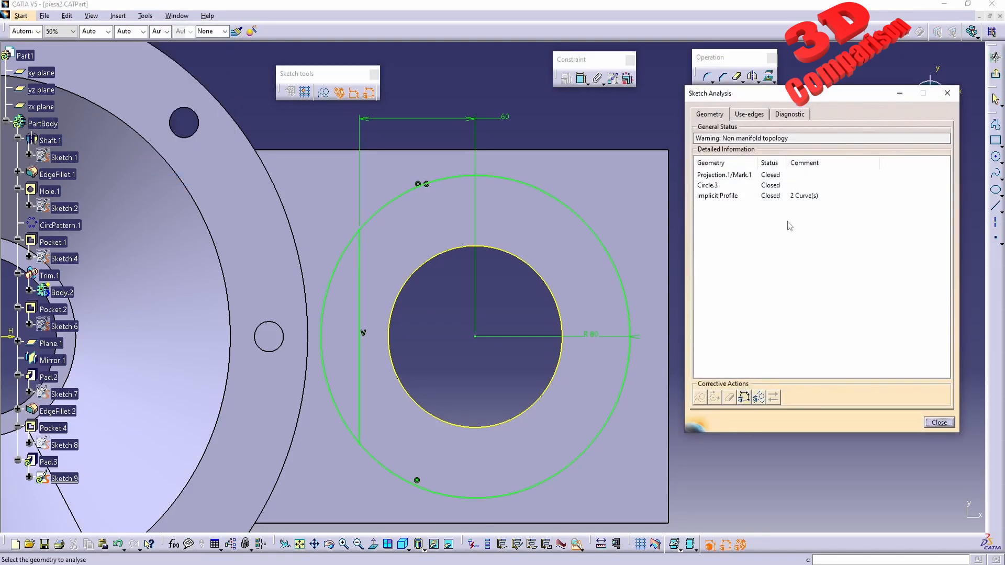
{"action": "left_click", "coordinate": [800, 198]}
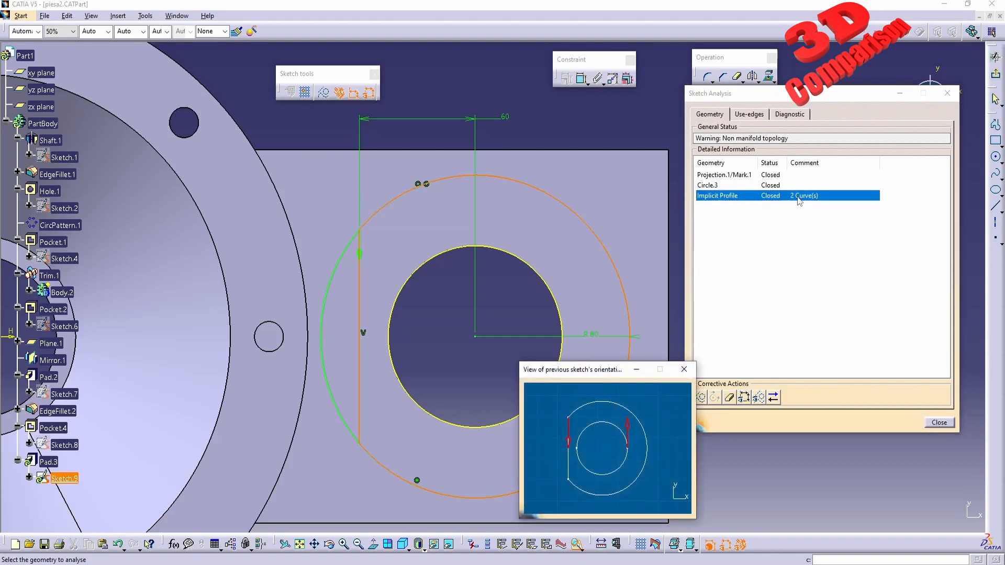
{"action": "left_click", "coordinate": [684, 369]}
{"action": "left_click", "coordinate": [731, 400]}
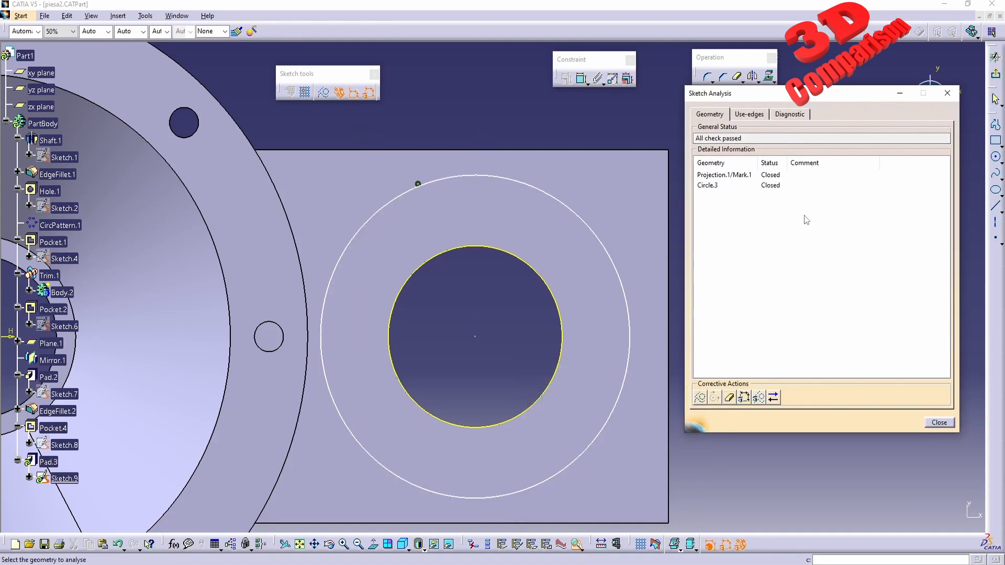
{"action": "left_click", "coordinate": [745, 185]}
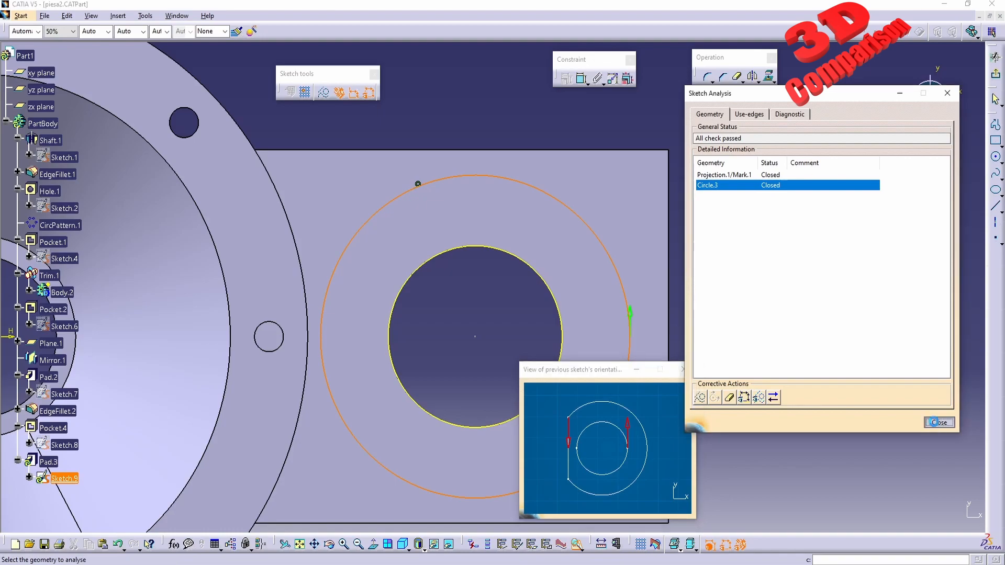
{"action": "left_click", "coordinate": [938, 423]}
Dimension the new outer circle and switch the dimension from diameter to radius, with a value of 80 mm.
{"action": "left_click", "coordinate": [581, 79]}
{"action": "left_click", "coordinate": [594, 229]}
{"action": "left_click", "coordinate": [731, 260]}
{"action": "double_click", "coordinate": [733, 258]}
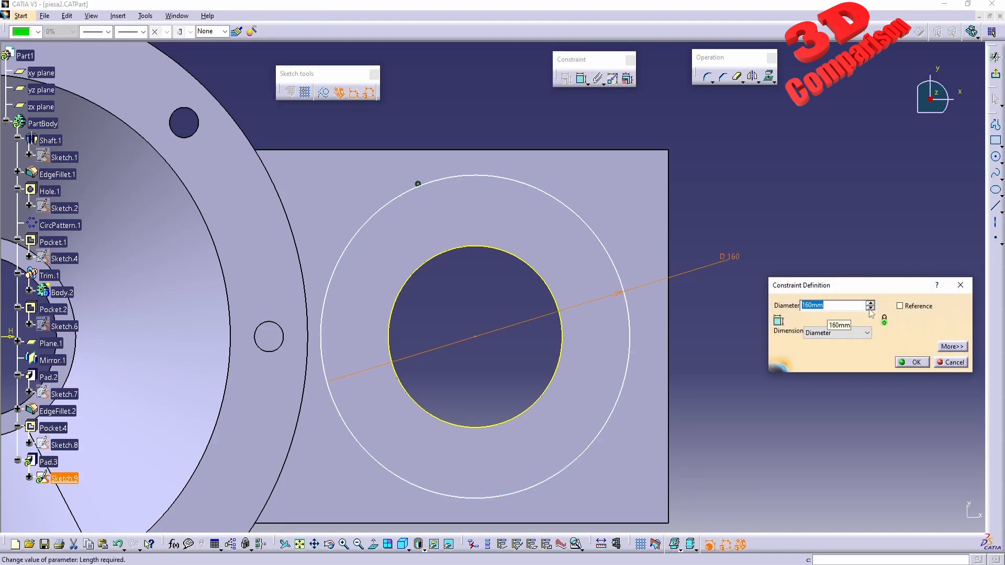
{"action": "left_click", "coordinate": [867, 333]}
{"action": "left_click", "coordinate": [822, 346]}
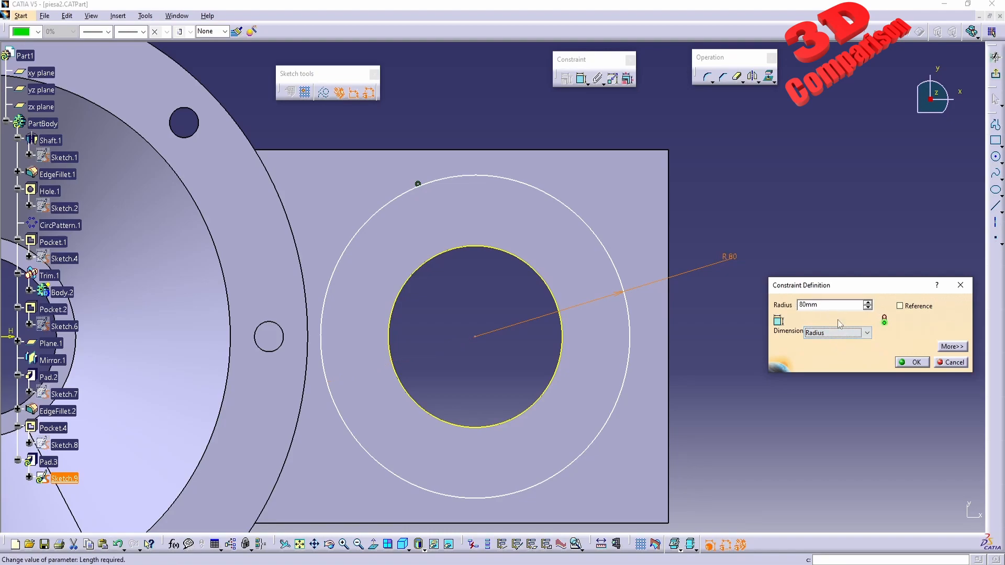
{"action": "left_click", "coordinate": [911, 362]}
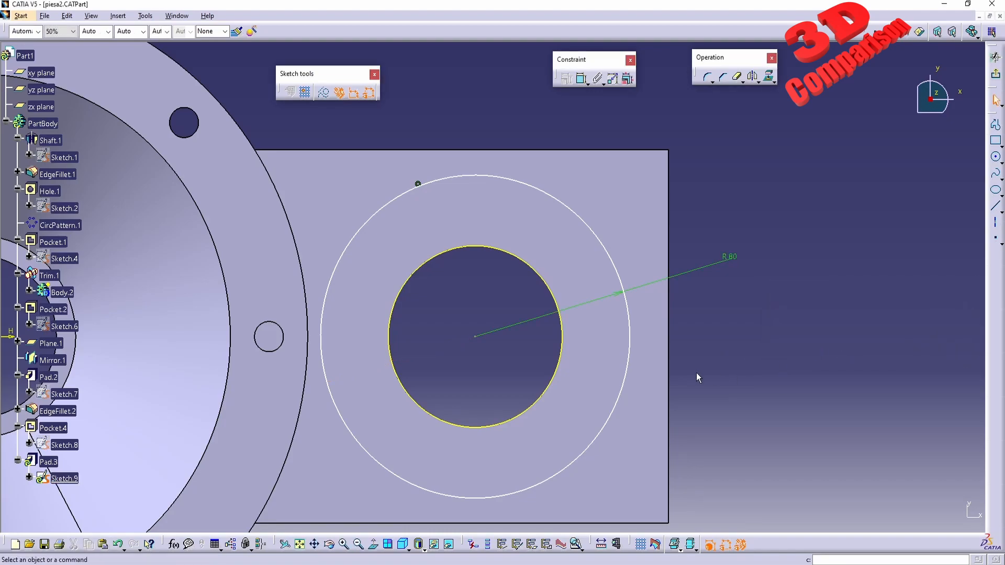
Apply a Concentricity constraint between the outer circle and the inner hole edge, then exit the sketch.
{"action": "left_click", "coordinate": [567, 205]}
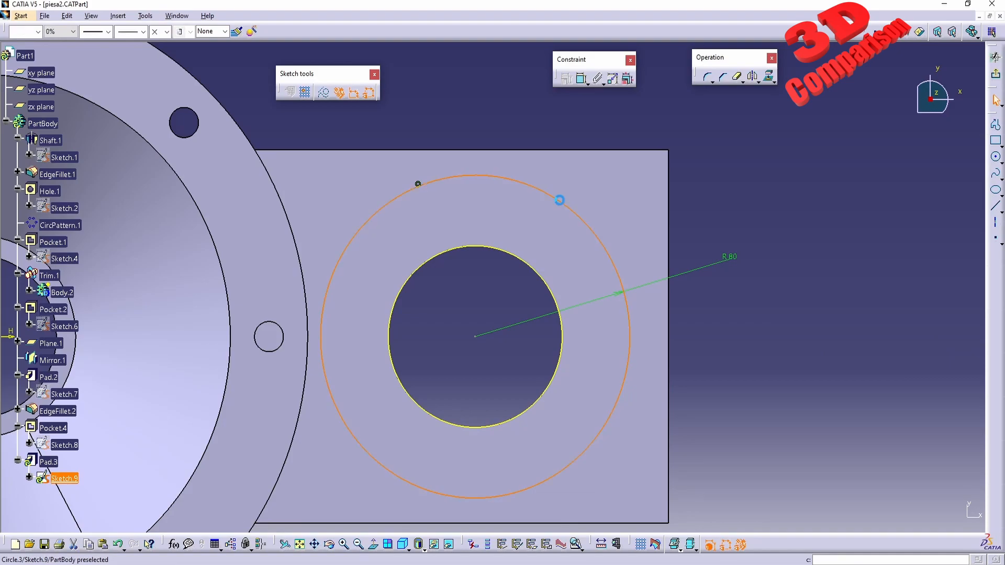
{"action": "left_click", "coordinate": [518, 259], "text": "ctrl"}
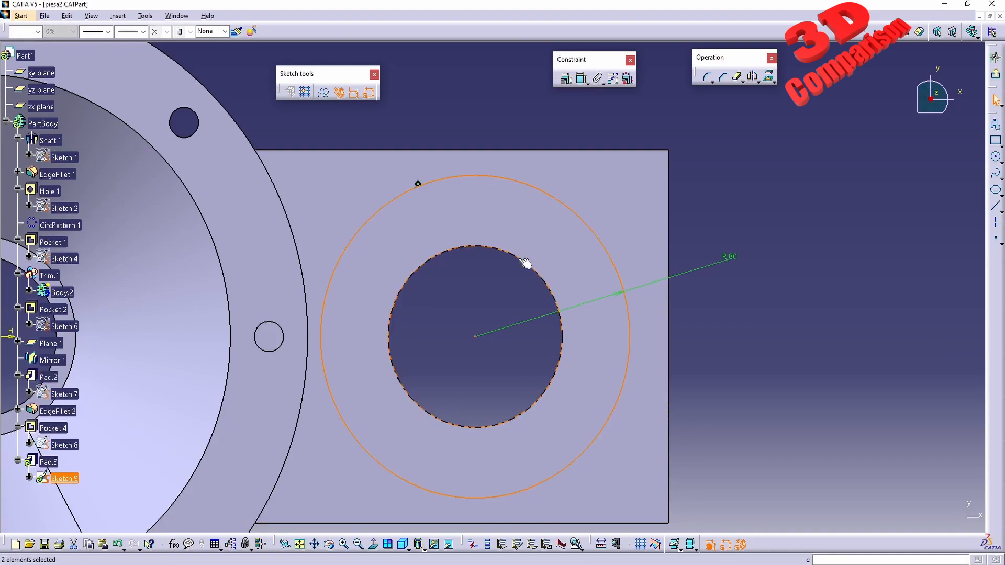
{"action": "left_click", "coordinate": [566, 79]}
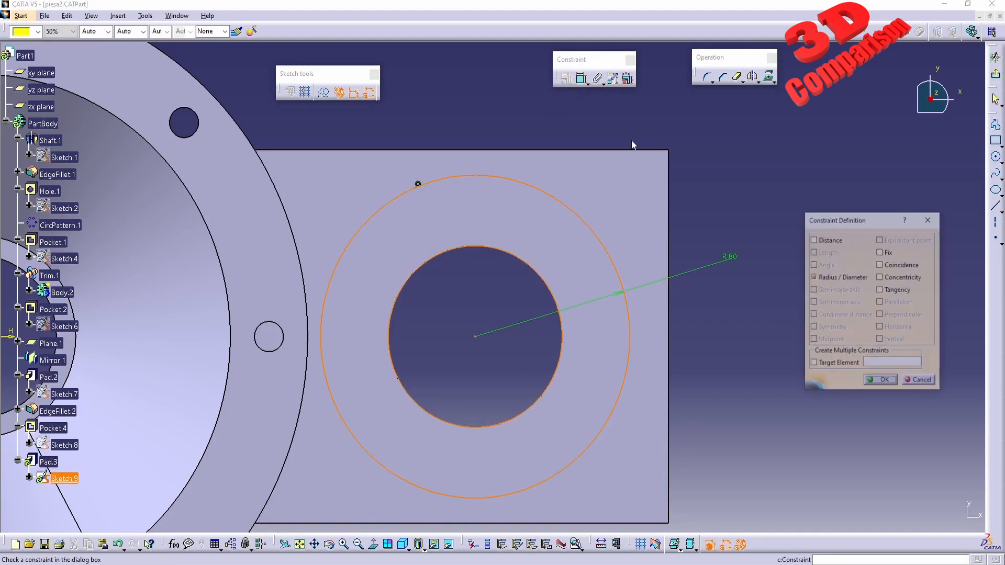
{"action": "left_click", "coordinate": [917, 266]}
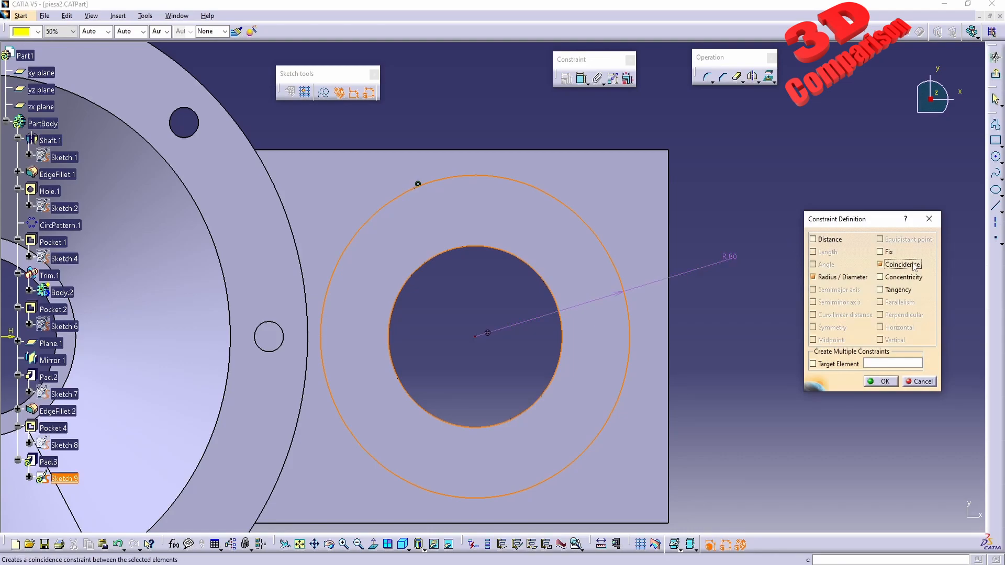
{"action": "left_click", "coordinate": [907, 278]}
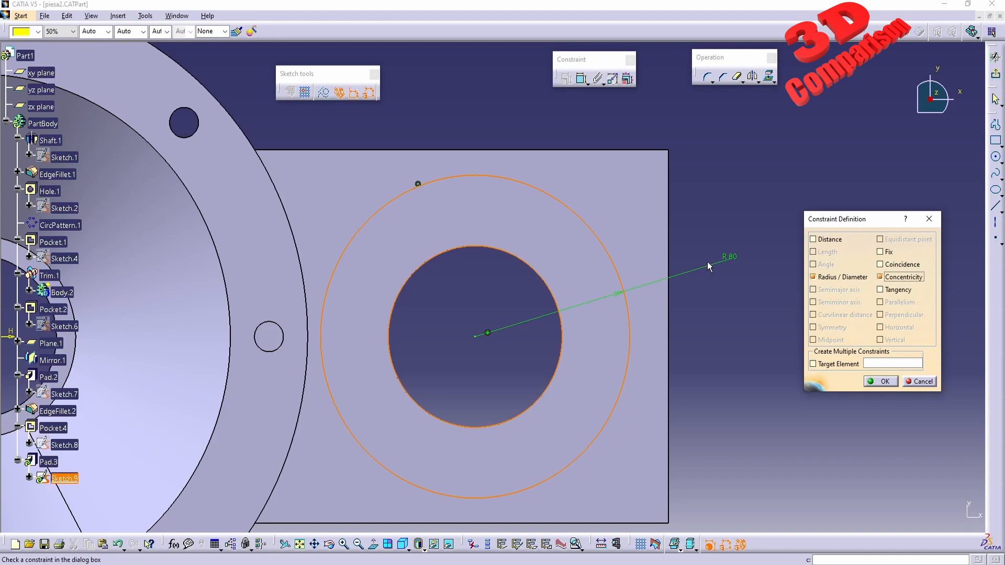
{"action": "left_click", "coordinate": [902, 280]}
{"action": "left_click", "coordinate": [882, 381]}
{"action": "left_click", "coordinate": [995, 74]}
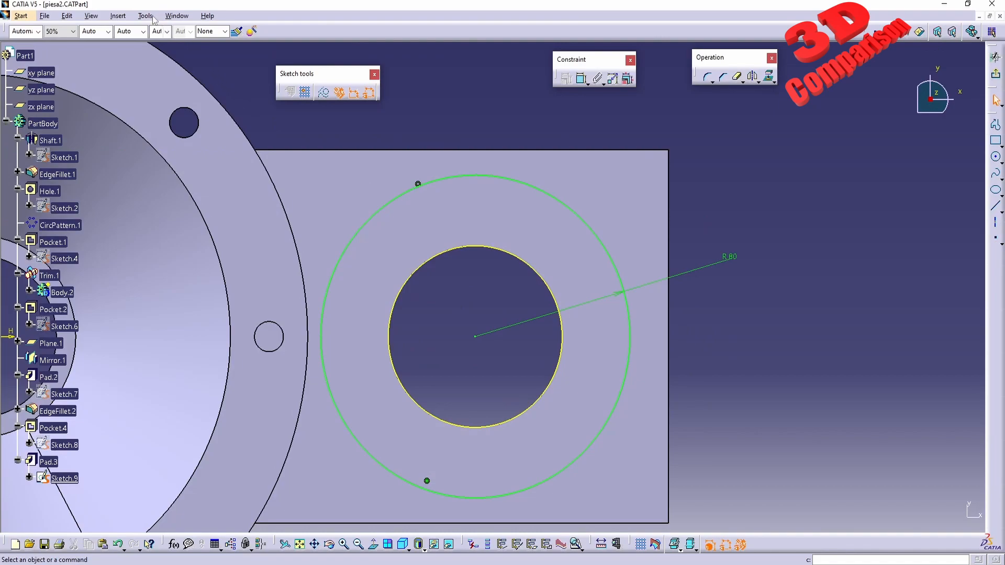
With Sketch.9 open, check Circle.3's closure and orientation in Sketch Analysis, then close the analysis.
{"action": "left_click", "coordinate": [145, 16]}
{"action": "left_click", "coordinate": [167, 180]}
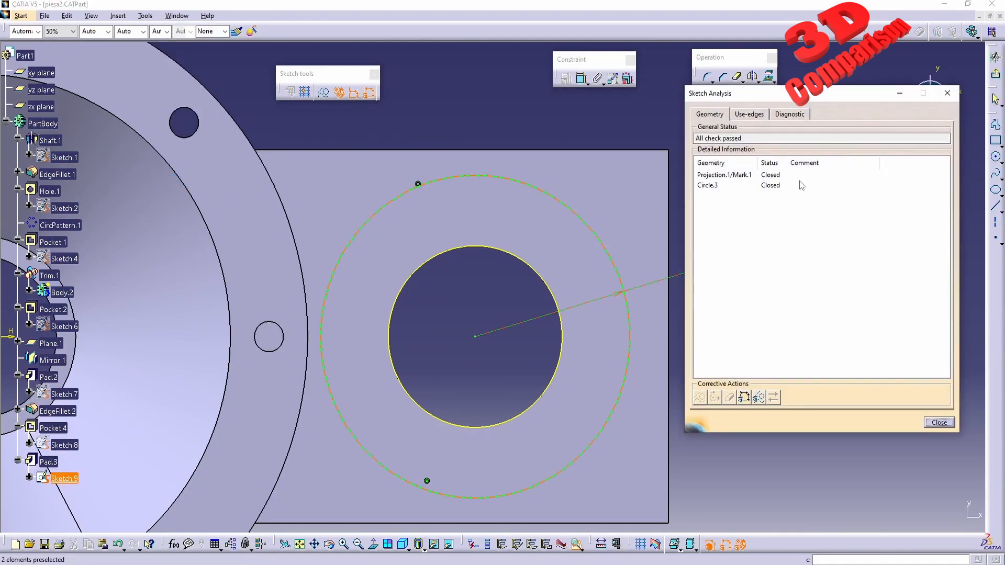
{"action": "left_click", "coordinate": [710, 189]}
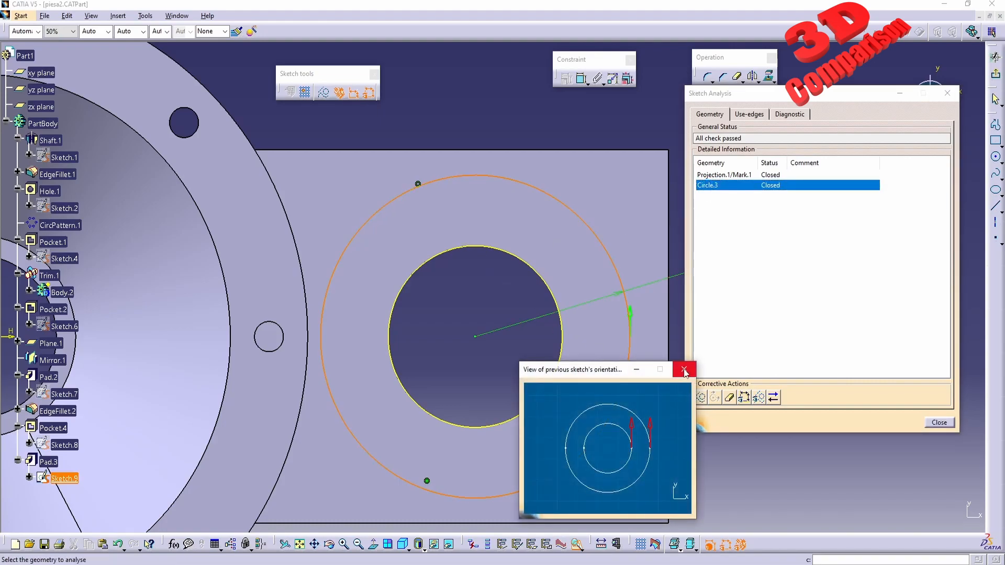
{"action": "left_click", "coordinate": [684, 370]}
{"action": "left_click", "coordinate": [939, 423]}
{"action": "mouse_move", "coordinate": [343, 260]}
{"action": "middle_mouse_down"}
{"action": "mouse_move", "coordinate": [569, 247]}
{"action": "mouse_move", "coordinate": [531, 348]}
{"action": "middle_mouse_up"}
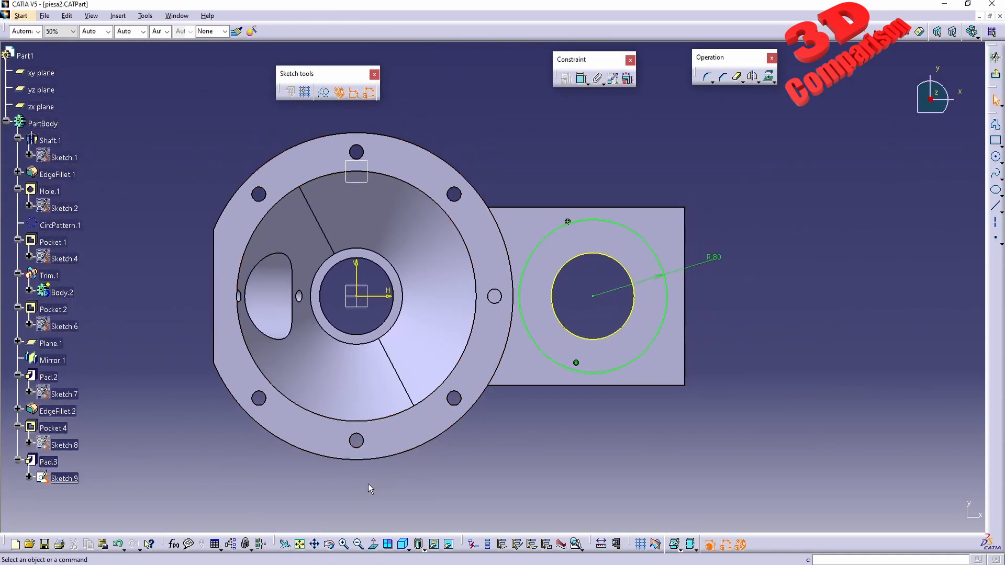